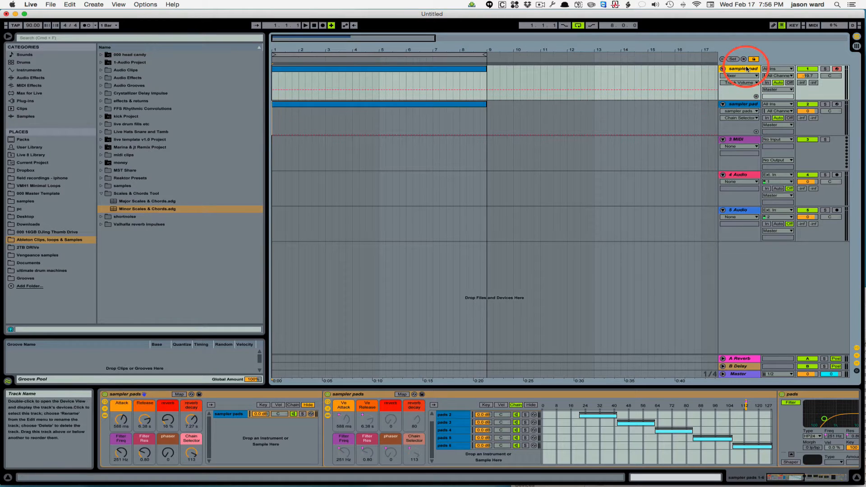
# Step: Set the first sampler pad track's volume to -7.6 dB and load Minor Scales & Chords.adg ahead of its instrument rack
pyautogui.moveTo(806, 76); pyautogui.dragTo(807, 63)
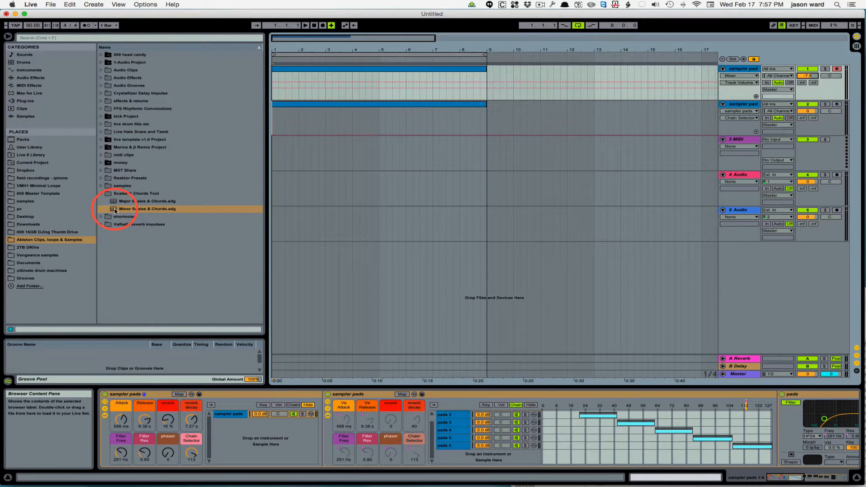
pyautogui.click(135, 209)
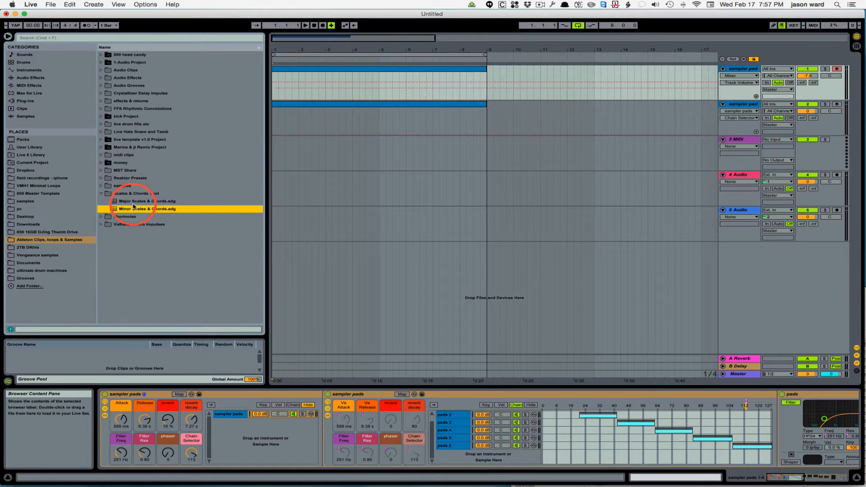
pyautogui.click(133, 203)
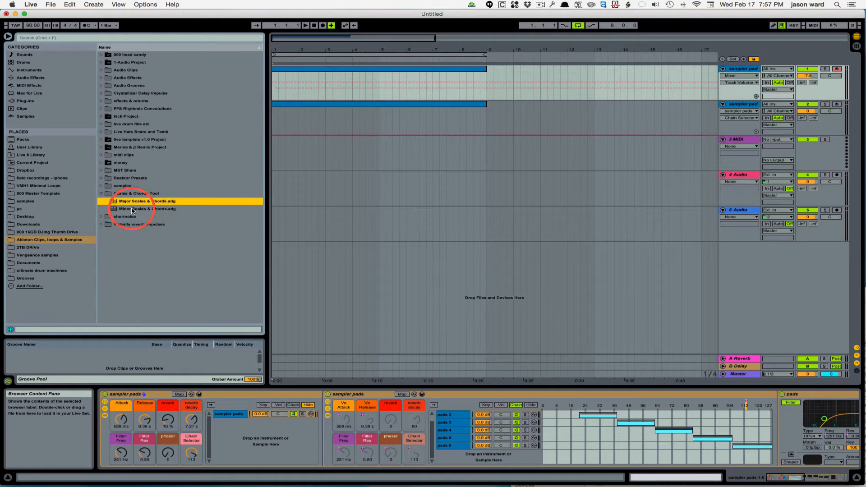
pyautogui.click(133, 210)
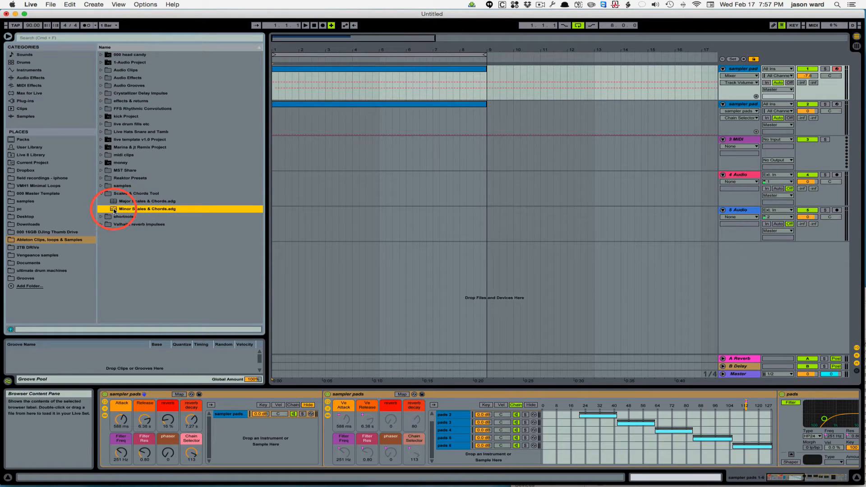
pyautogui.moveTo(115, 211); pyautogui.dragTo(103, 429)
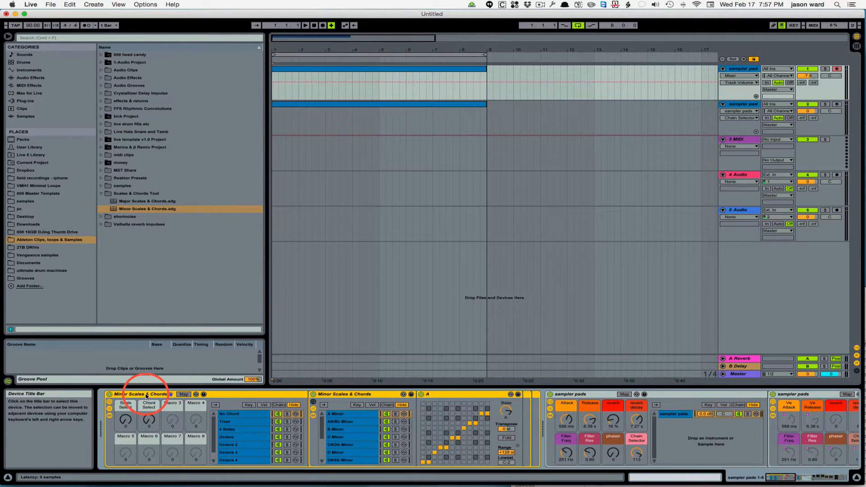
# Step: Turn on chain auto-select in the nested Minor Scales & Chords rack and set the Scale Select macro to 51, choosing D Minor
pyautogui.click(324, 405)
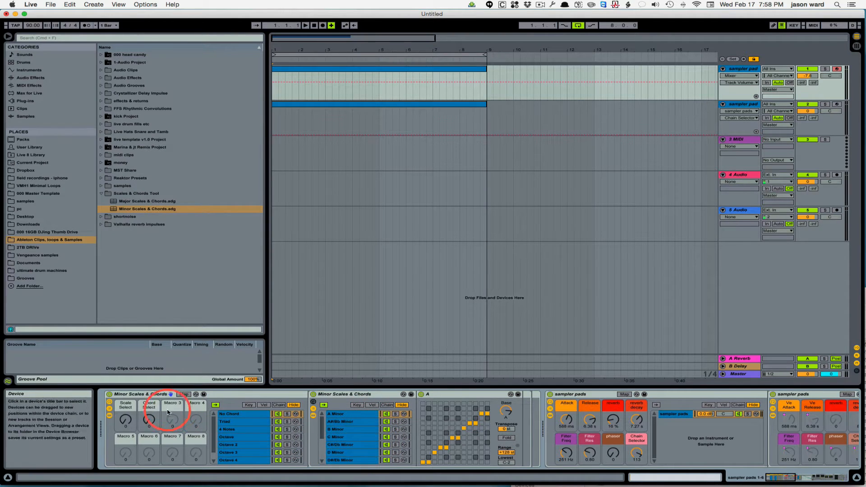
pyautogui.moveTo(126, 425); pyautogui.dragTo(126, 400)
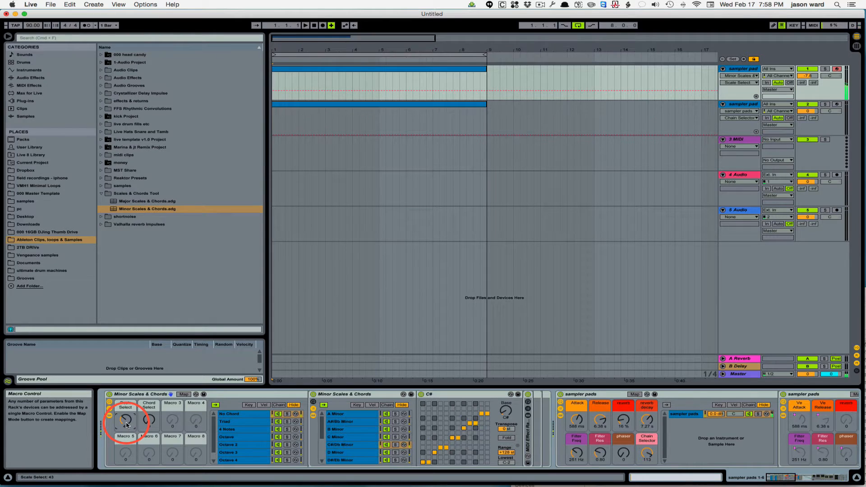
pyautogui.moveTo(127, 400); pyautogui.dragTo(126, 394)
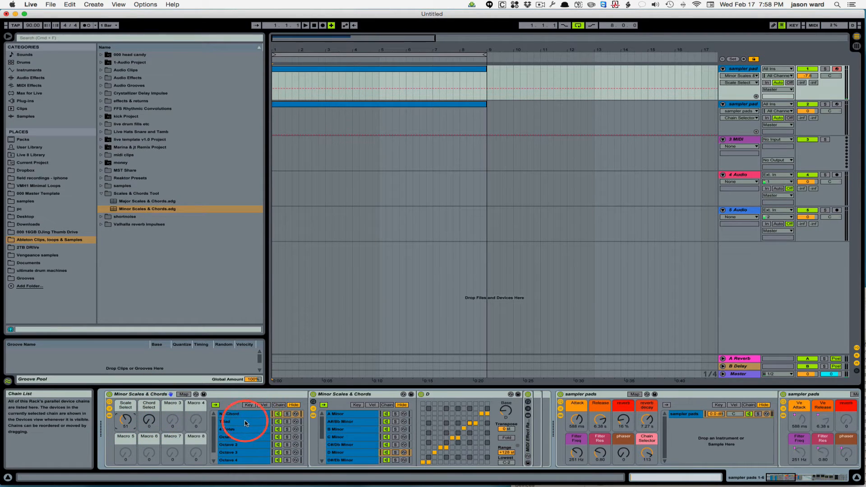
# Step: Step the Chord Select macro from No Chord through each chord type up to 119, then select the Octave 4 chain and hide its devices
pyautogui.scroll(-2, 231, 418)
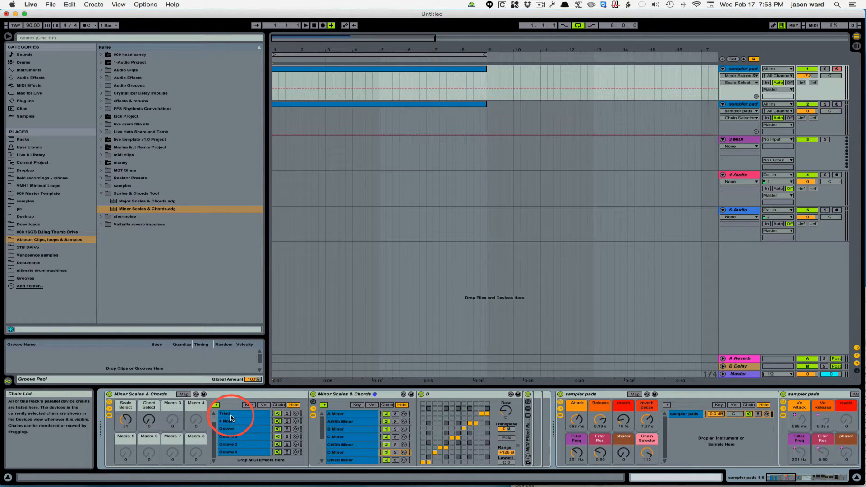
pyautogui.click(233, 456)
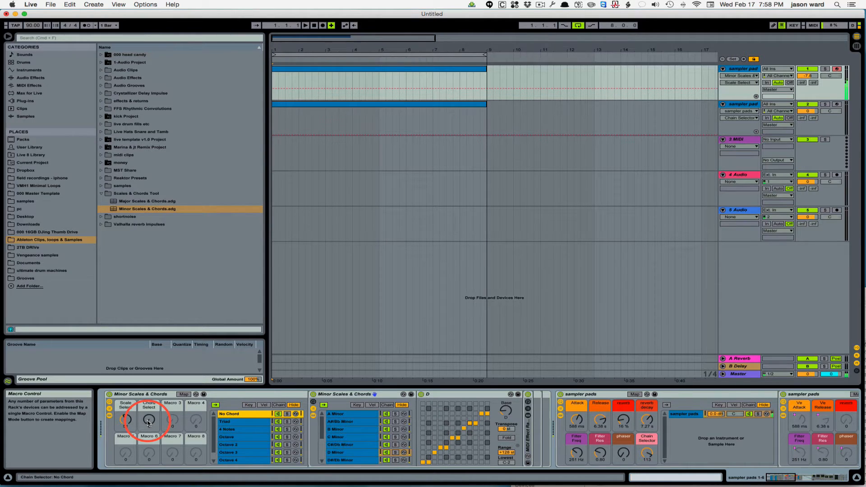
pyautogui.moveTo(149, 423); pyautogui.dragTo(149, 414)
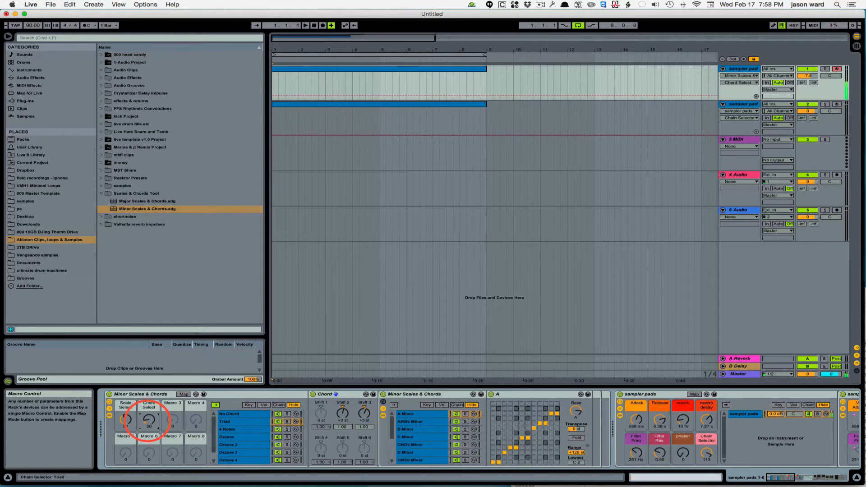
pyautogui.moveTo(149, 422); pyautogui.dragTo(148, 414)
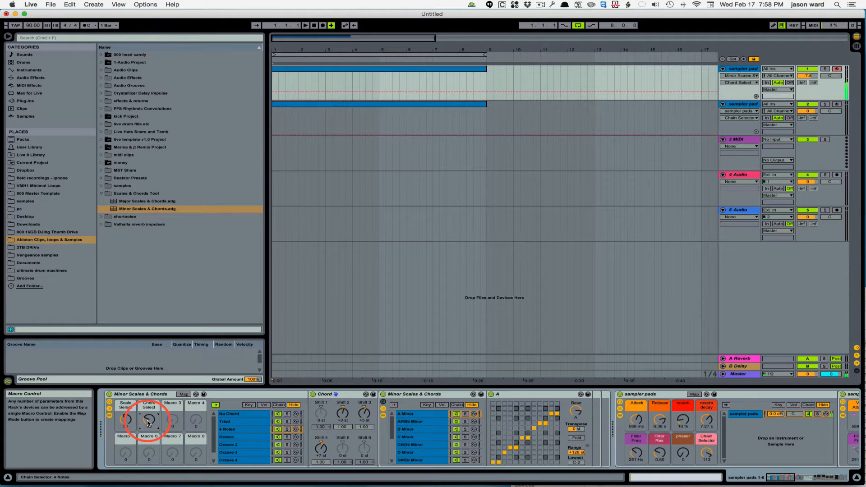
pyautogui.moveTo(148, 423); pyautogui.dragTo(148, 419)
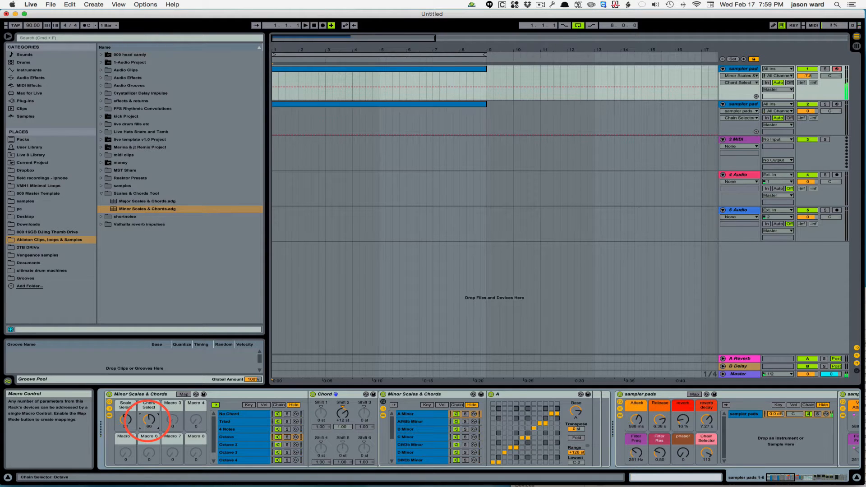
pyautogui.moveTo(149, 423); pyautogui.dragTo(149, 419)
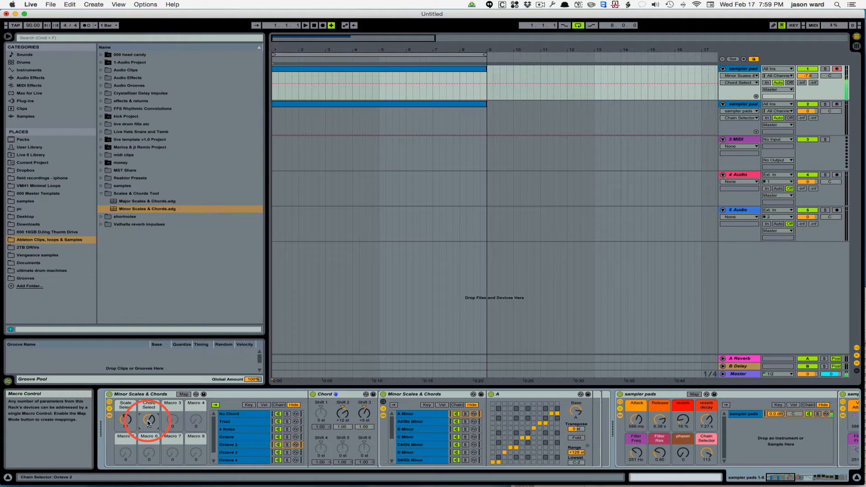
pyautogui.moveTo(149, 423); pyautogui.dragTo(149, 419)
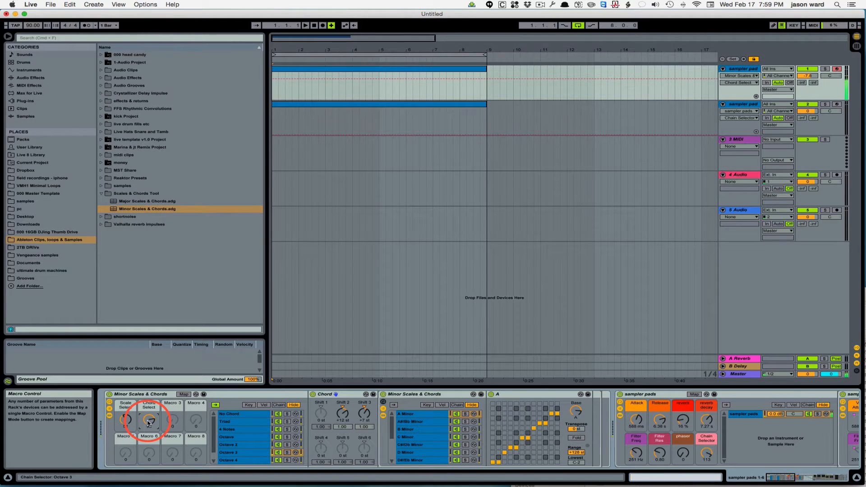
pyautogui.moveTo(149, 423); pyautogui.dragTo(149, 420)
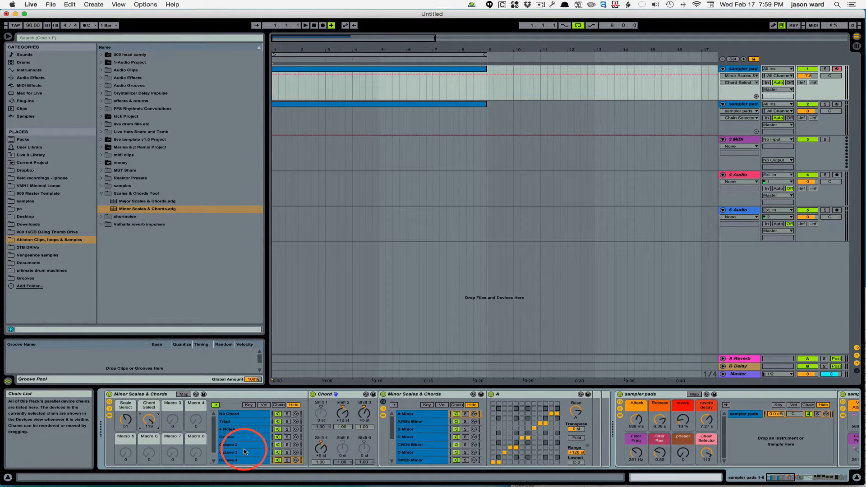
pyautogui.click(232, 460)
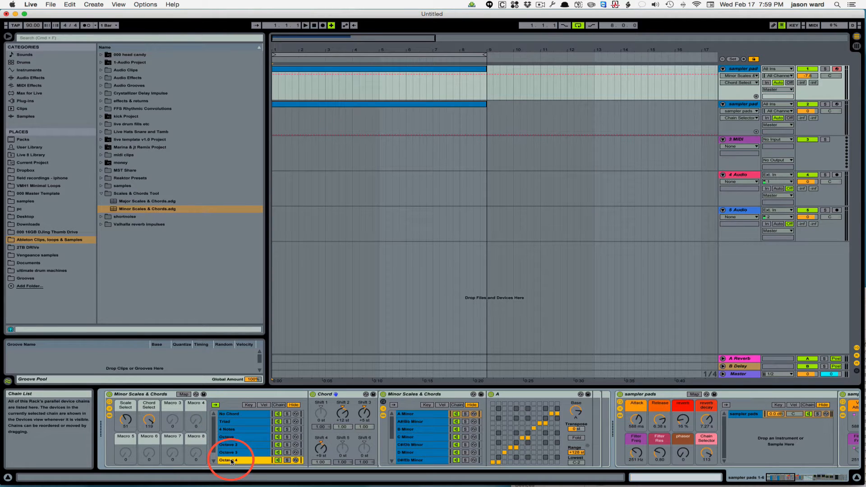
pyautogui.doubleClick(232, 462)
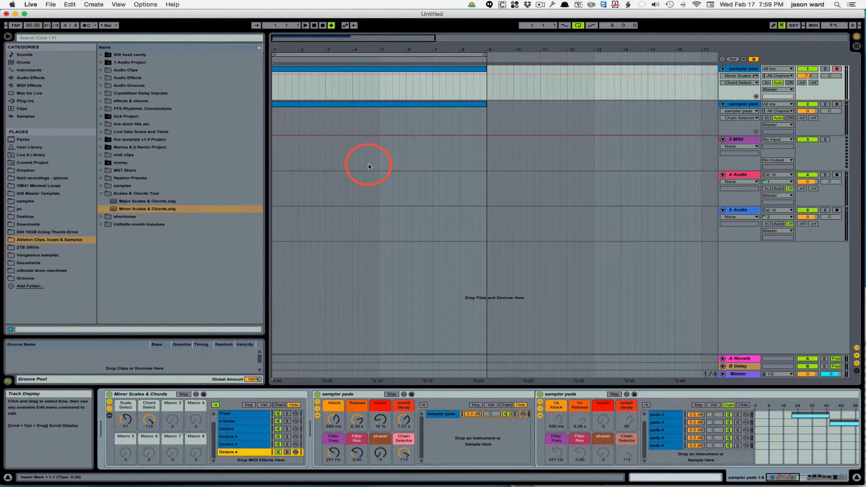
# Step: With the metronome on, record four one-bar notes from bar 1 on the first sampler pad track and trim the clip to end at bar 5
pyautogui.click(273, 89)
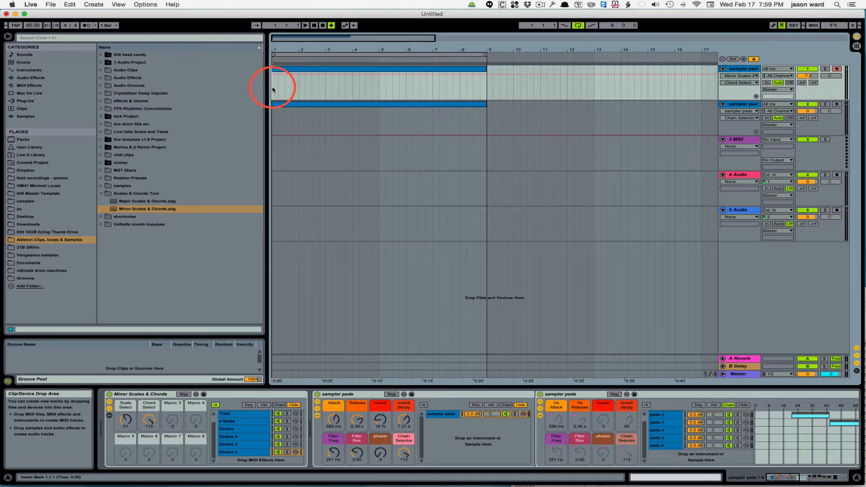
pyautogui.click(87, 26)
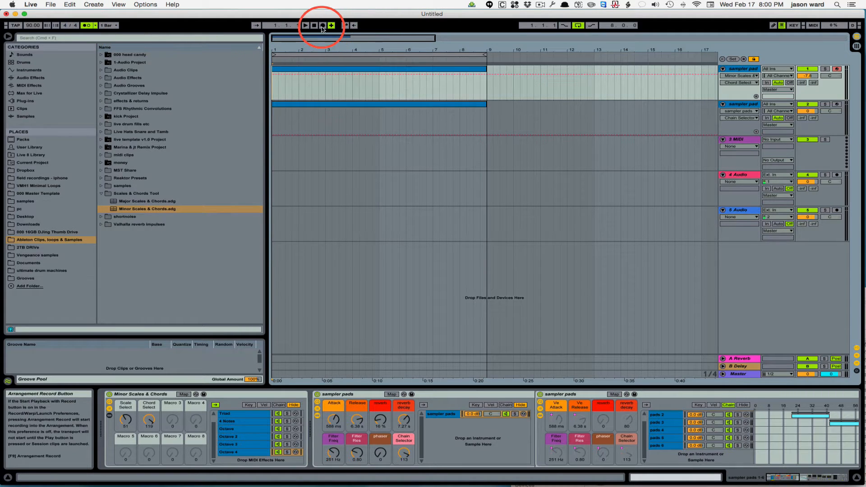
pyautogui.click(307, 70)
pyautogui.click(308, 70)
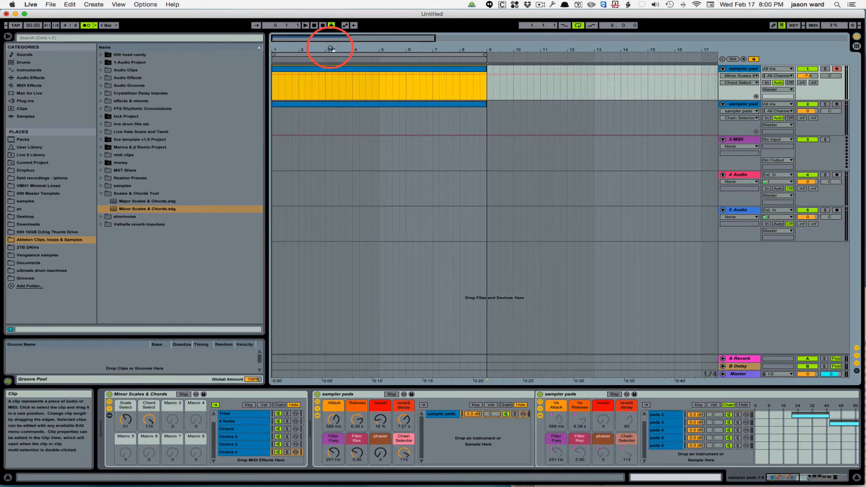
pyautogui.click(323, 26)
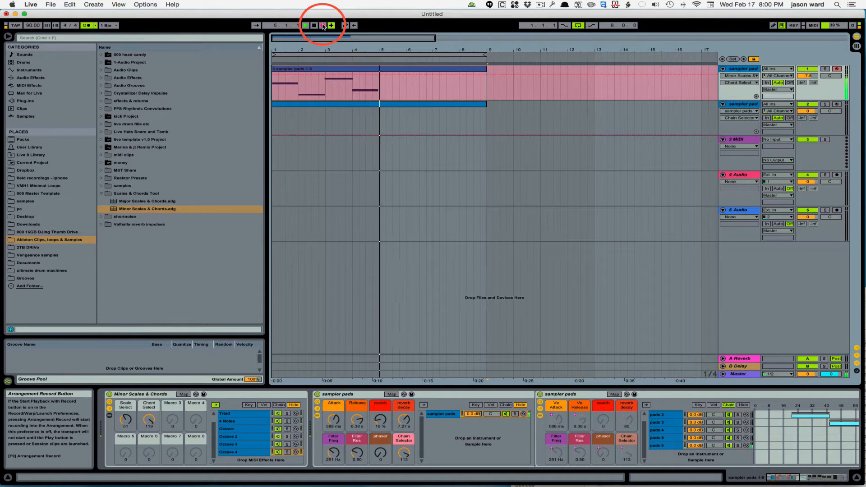
pyautogui.click(323, 26)
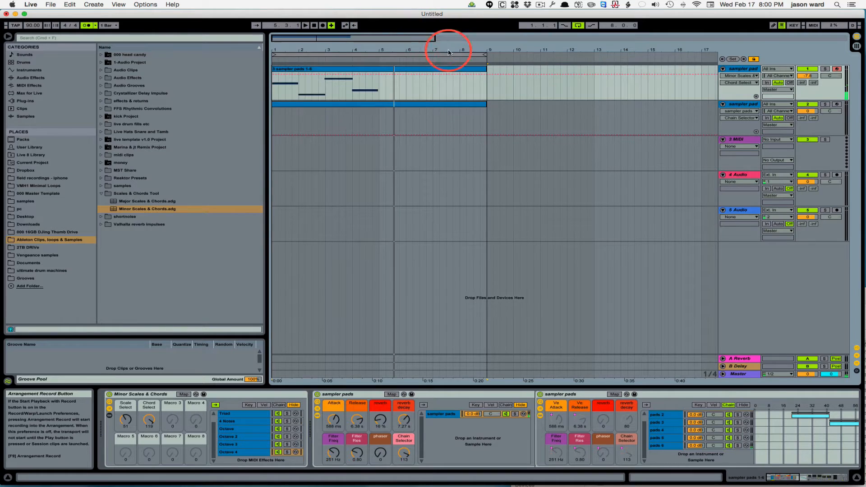
pyautogui.moveTo(388, 76)
pyautogui.mouseDown()
pyautogui.moveTo(381, 79)
pyautogui.moveTo(486, 69)
pyautogui.moveTo(373, 69)
pyautogui.moveTo(397, 89)
pyautogui.mouseUp()
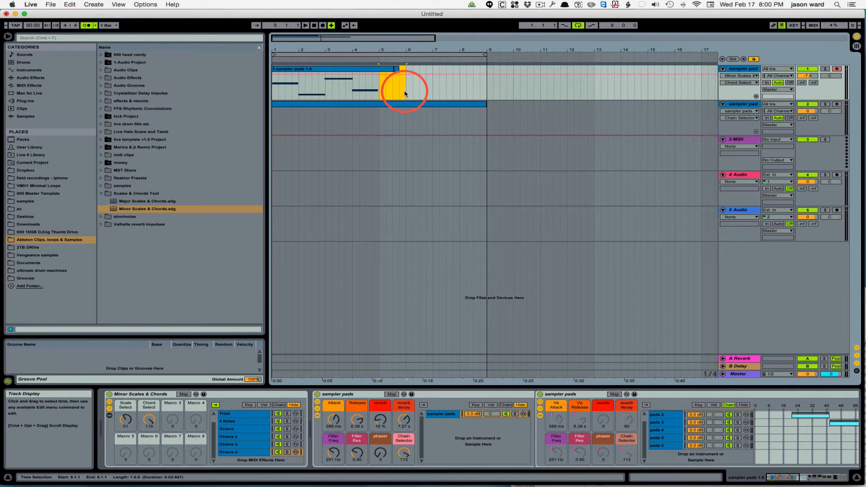
# Step: Turn on looping for the recorded four-bar clip and extend it to bar 9
pyautogui.doubleClick(366, 67)
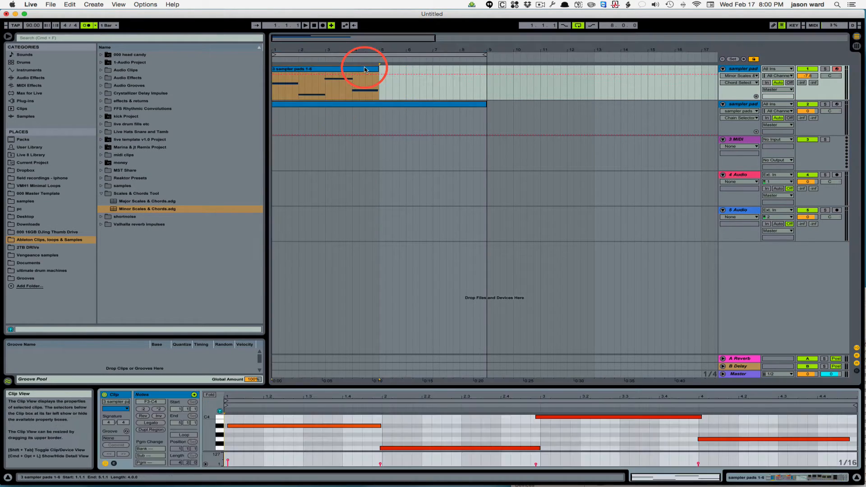
pyautogui.click(178, 409)
pyautogui.click(184, 435)
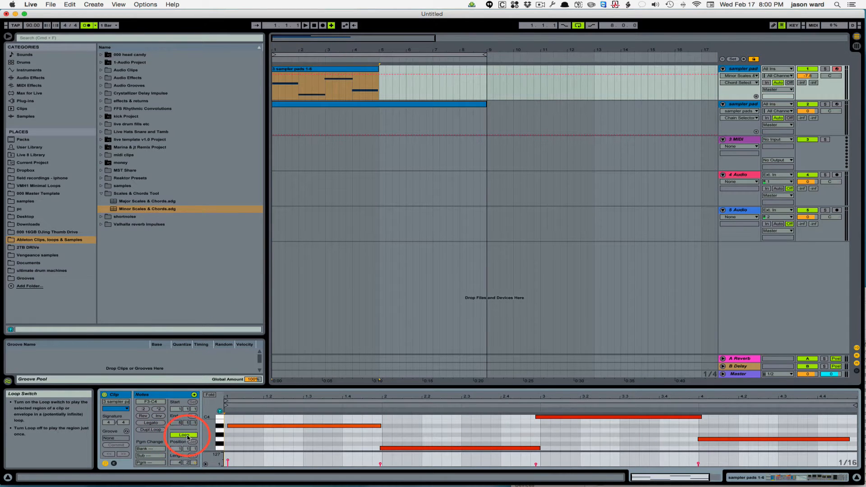
pyautogui.click(182, 464)
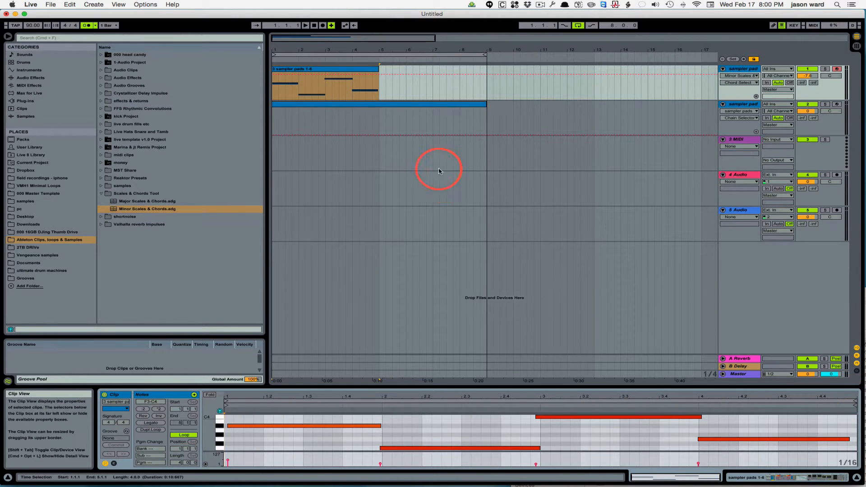
pyautogui.moveTo(372, 71); pyautogui.dragTo(487, 70)
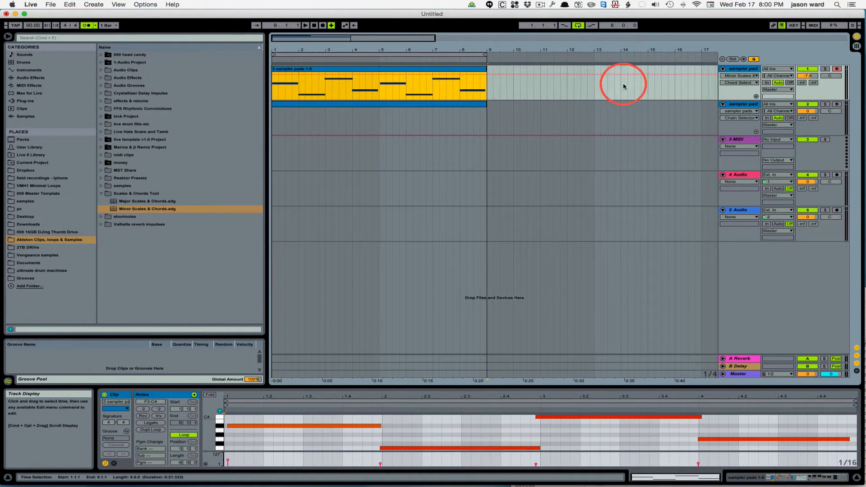
# Step: Copy the first track's Minor Scales & Chords rack to the front of the second sampler pad track's devices and set the copy's Chord Select to 0
pyautogui.click(730, 107)
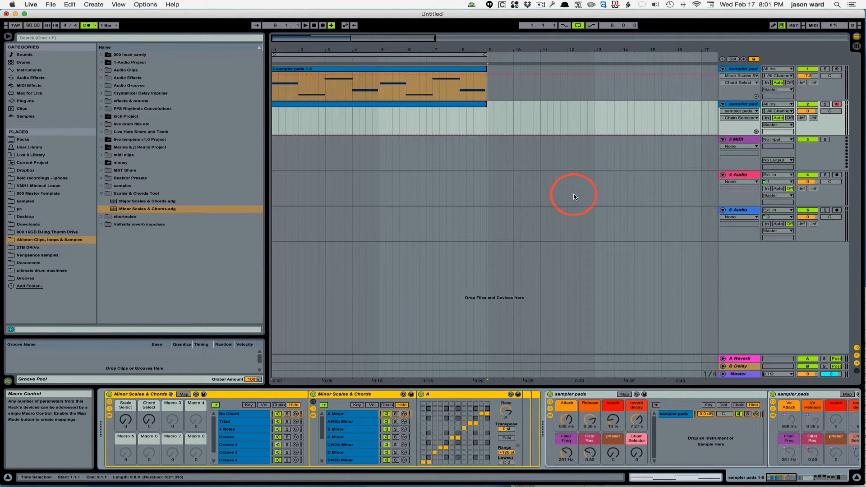
pyautogui.click(742, 70)
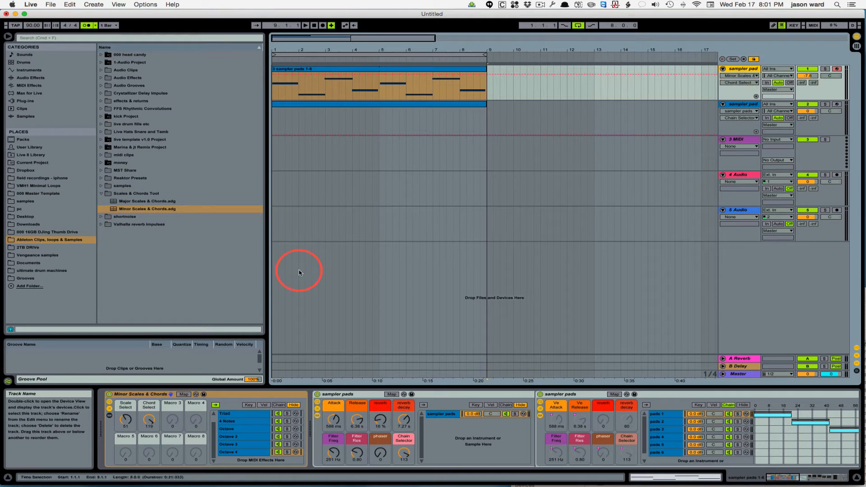
pyautogui.click(147, 396)
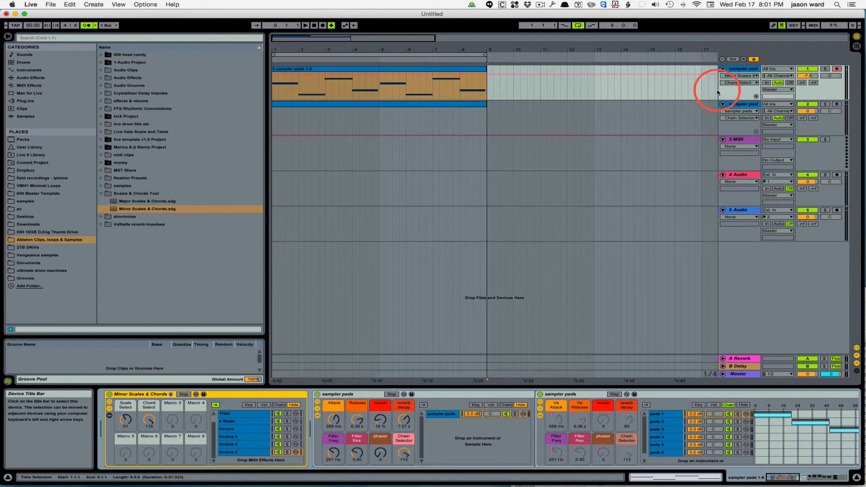
pyautogui.click(739, 104)
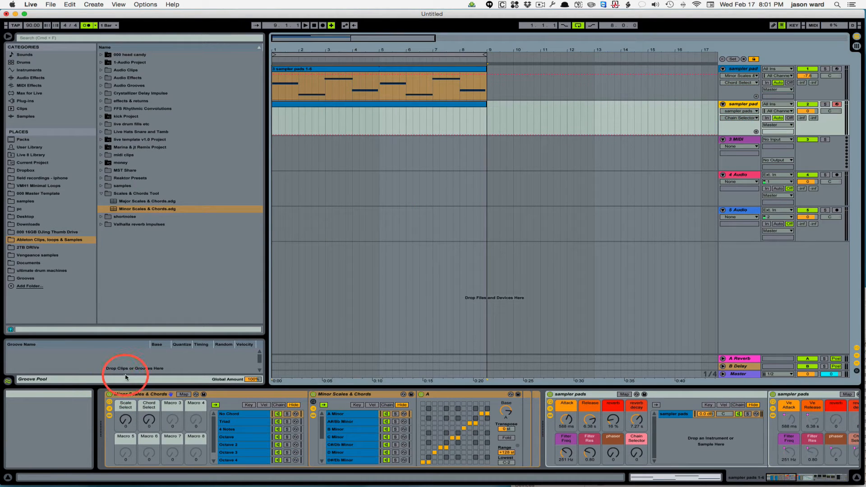
pyautogui.click(135, 395)
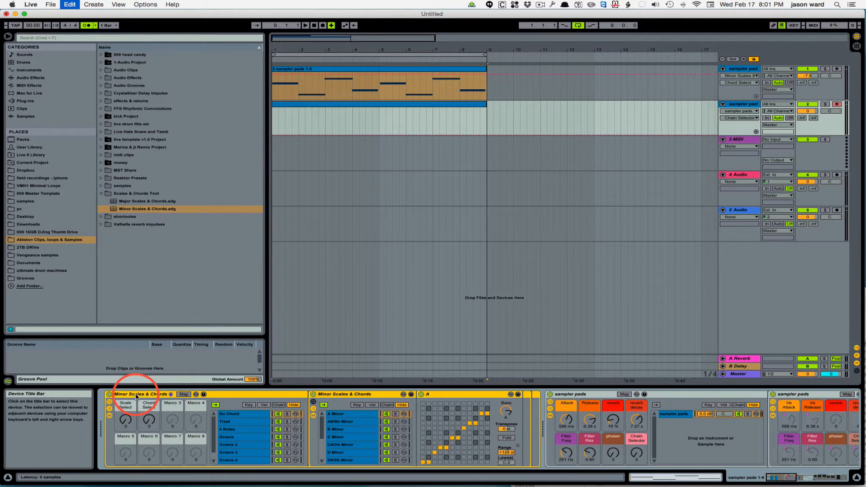
pyautogui.press('super+d')
pyautogui.click(109, 415)
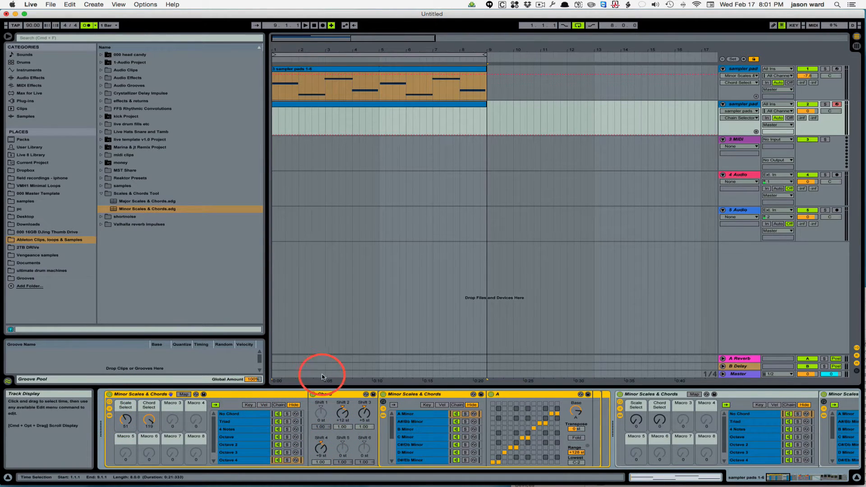
pyautogui.click(150, 421)
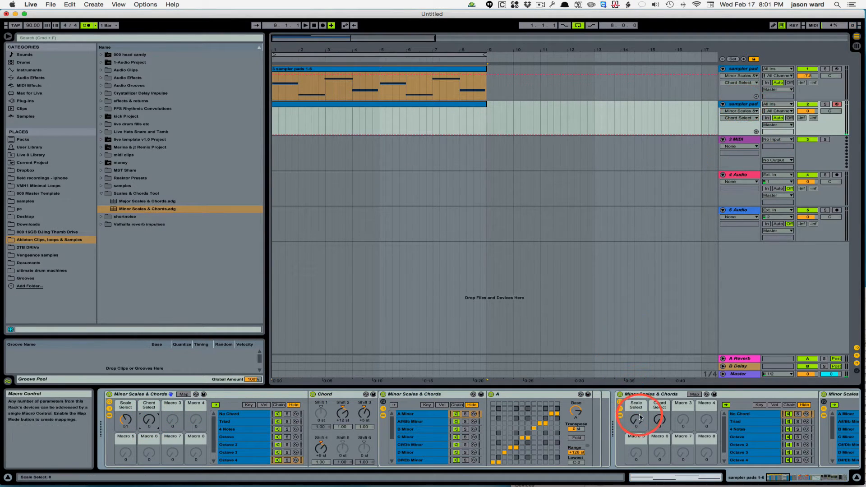
# Step: Lower the Attack macro of the second track's sampler pads rack to 10.9 ms
pyautogui.hscroll(5, 639, 419)
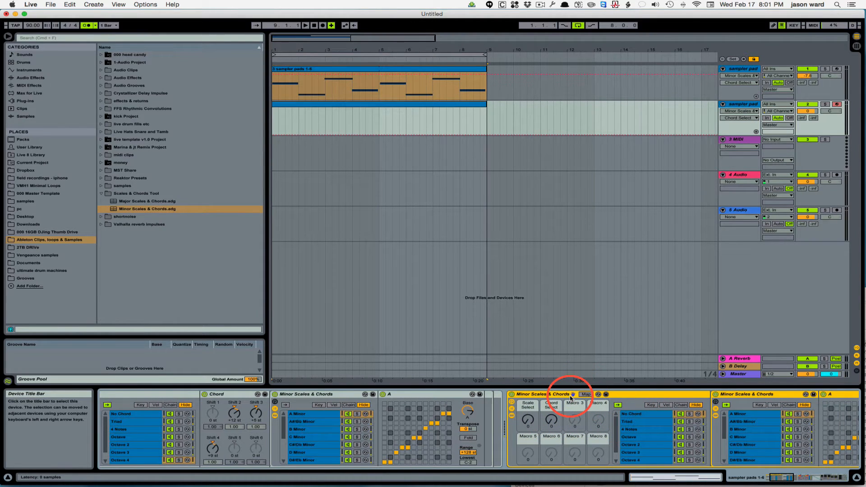
pyautogui.hscroll(20, 571, 398)
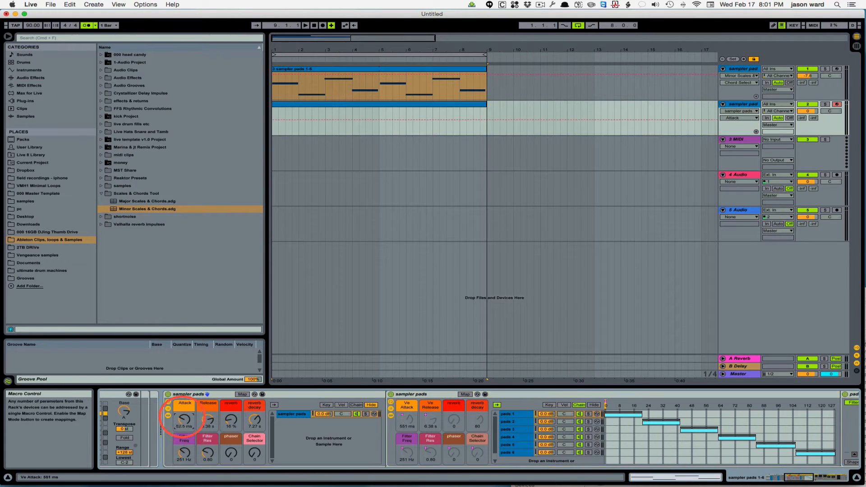
pyautogui.moveTo(183, 419); pyautogui.dragTo(183, 451)
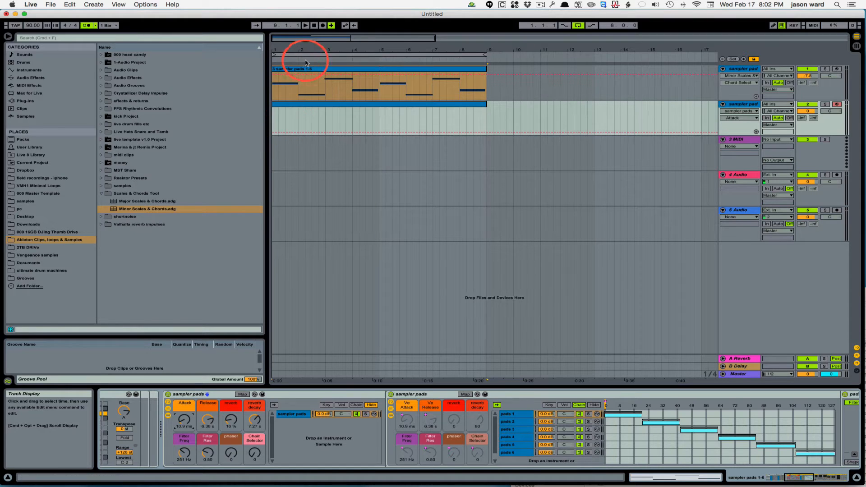
# Step: Extend the clips on both sampler pad tracks and the arrangement loop to bar 17
pyautogui.moveTo(317, 51); pyautogui.dragTo(312, 41)
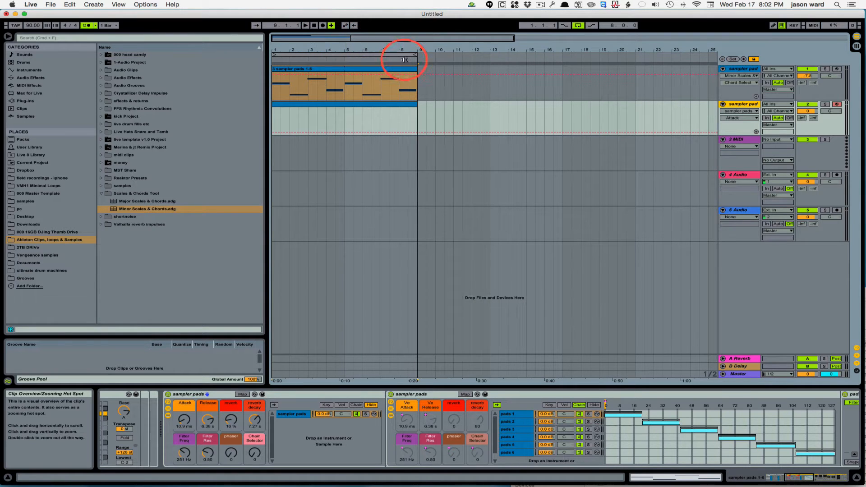
pyautogui.moveTo(416, 68); pyautogui.dragTo(562, 70)
pyautogui.moveTo(418, 57); pyautogui.dragTo(562, 56)
pyautogui.moveTo(417, 104); pyautogui.dragTo(565, 111)
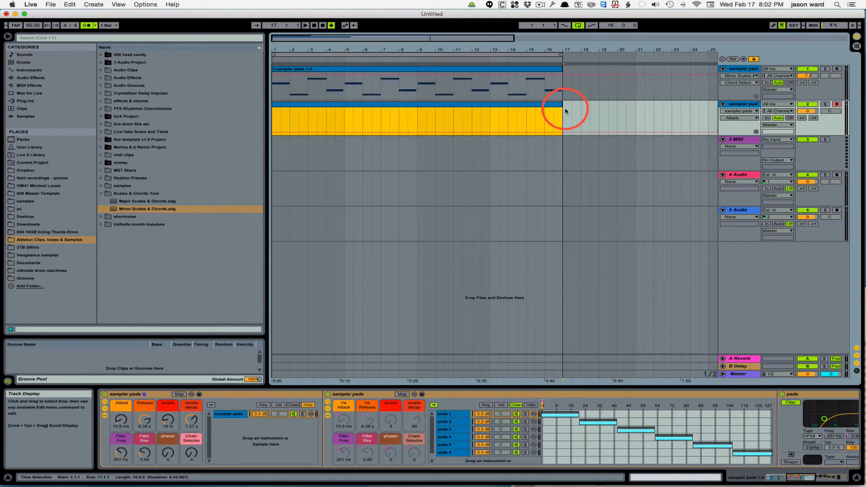
# Step: Arm the second sampler pad track and record a single-note melody from bar 1 to just past bar 9
pyautogui.click(837, 105)
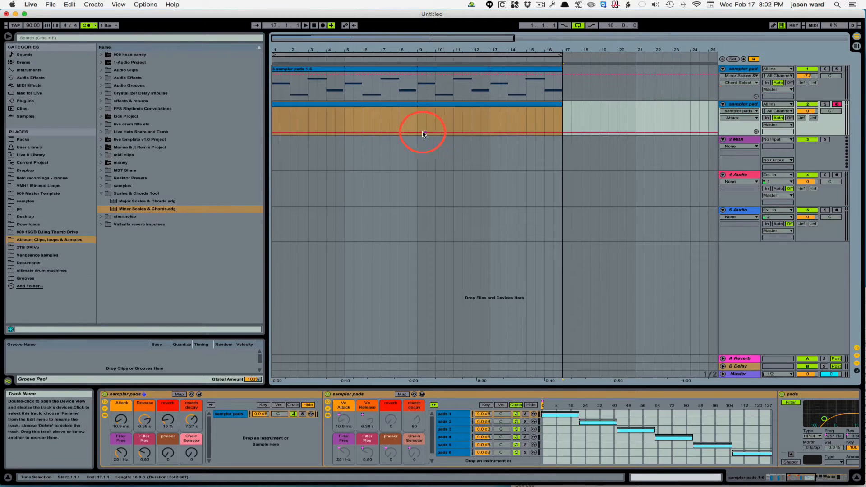
pyautogui.click(323, 26)
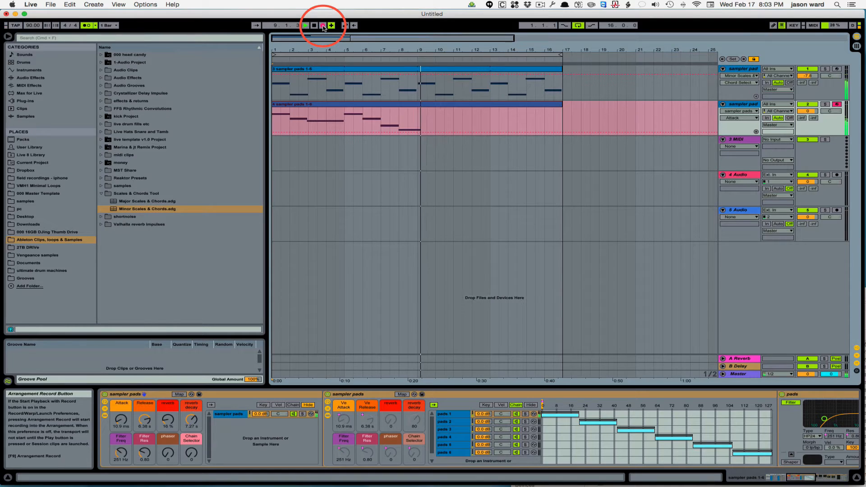
pyautogui.click(323, 26)
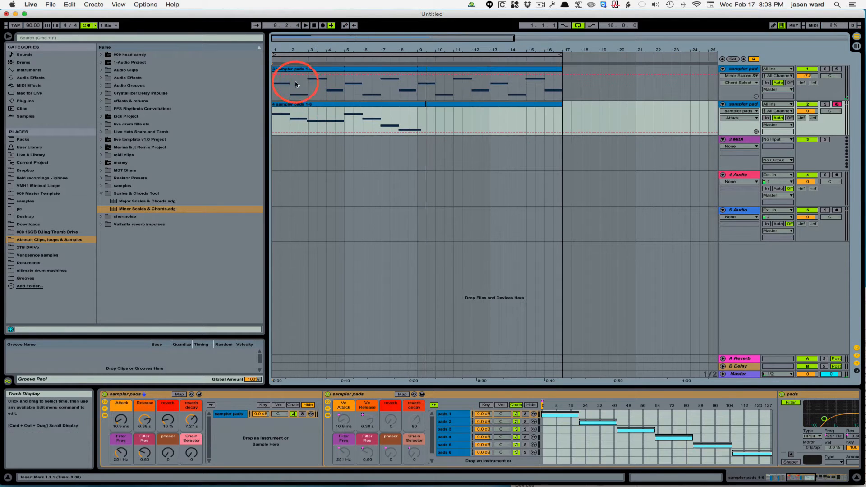
# Step: Play both tracks from bar 1, turn off the metronome, and stop playback in bar 4
pyautogui.moveTo(283, 48); pyautogui.dragTo(284, 51)
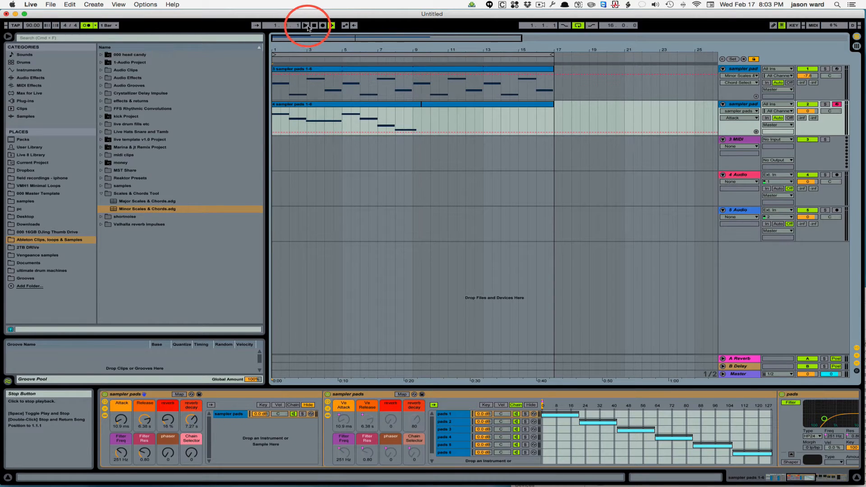
pyautogui.click(306, 26)
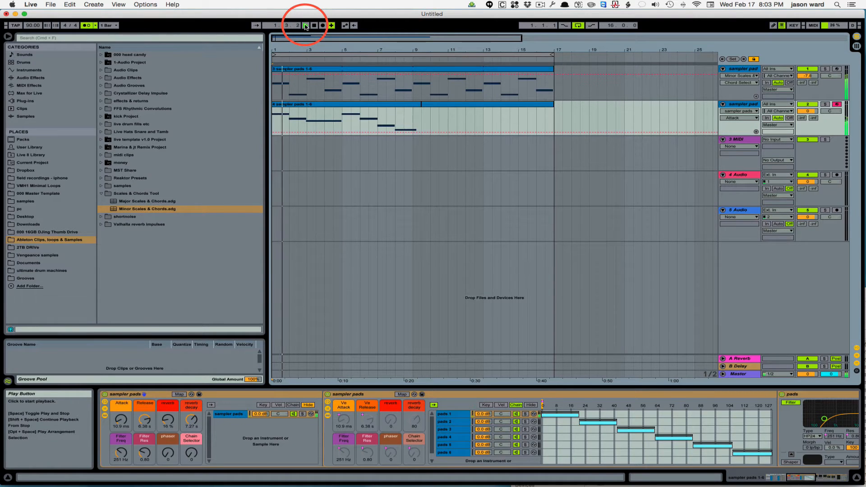
pyautogui.click(85, 26)
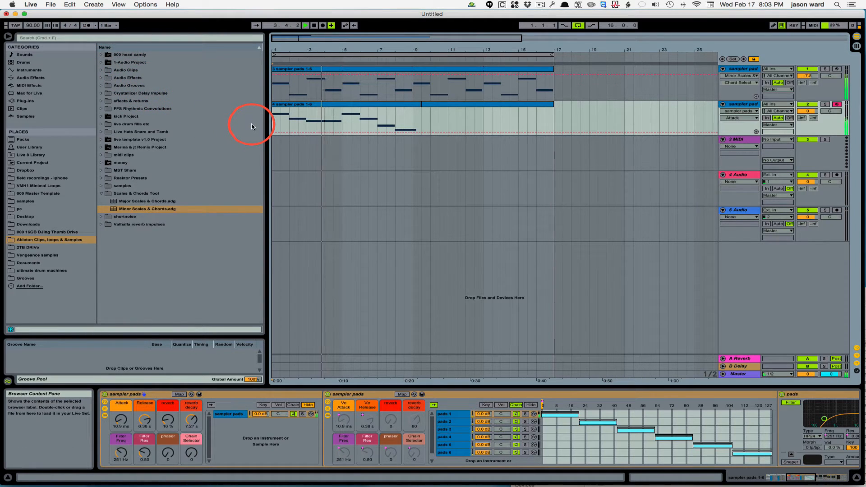
pyautogui.press('space')
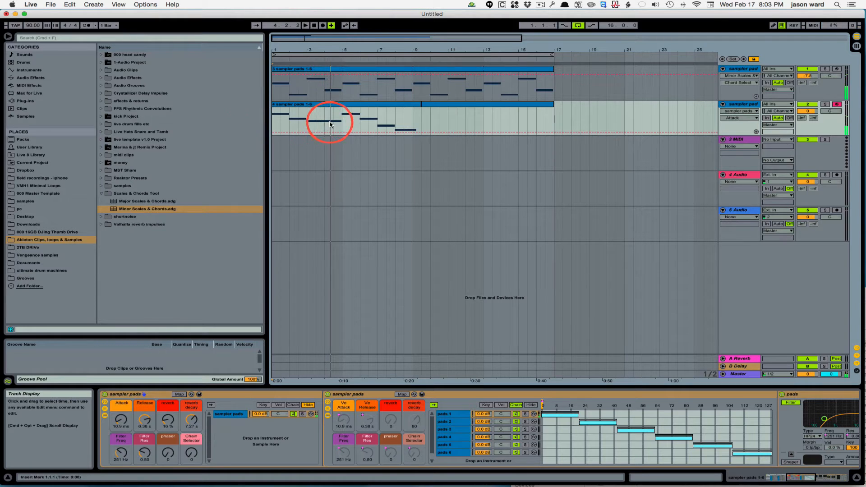
# Step: Open the second track's recorded clip for note editing, shorten its long D5 note to end at bar 4, and raise it to D#5
pyautogui.click(324, 48)
pyautogui.moveTo(324, 48); pyautogui.dragTo(348, 42)
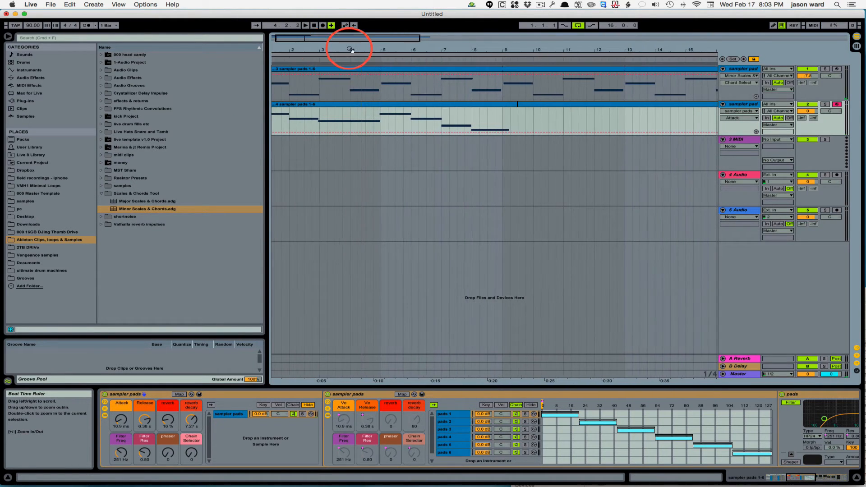
pyautogui.click(353, 105)
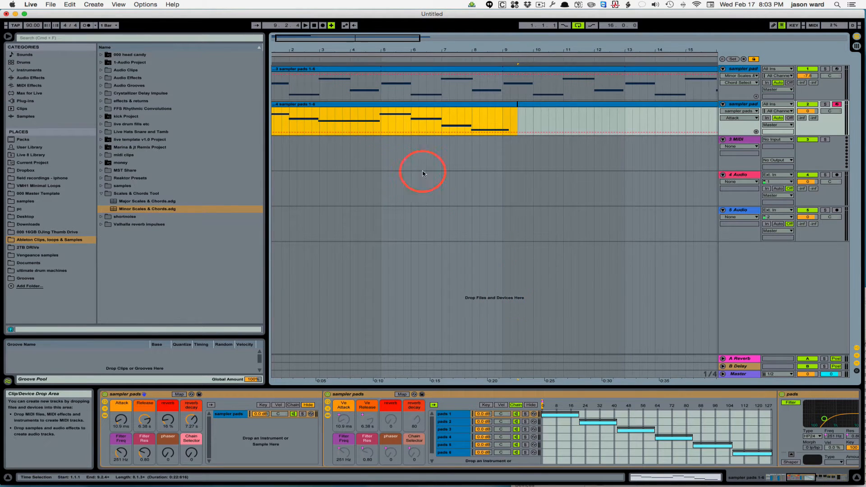
pyautogui.doubleClick(382, 105)
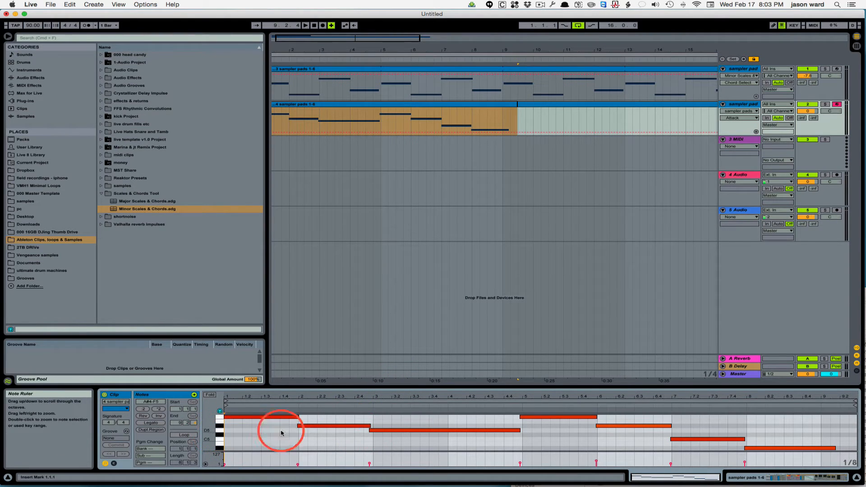
pyautogui.click(408, 431)
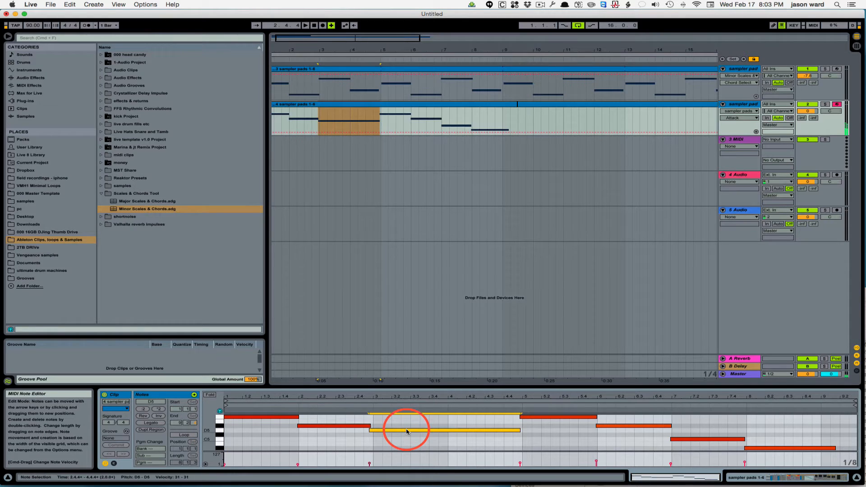
pyautogui.click(361, 426)
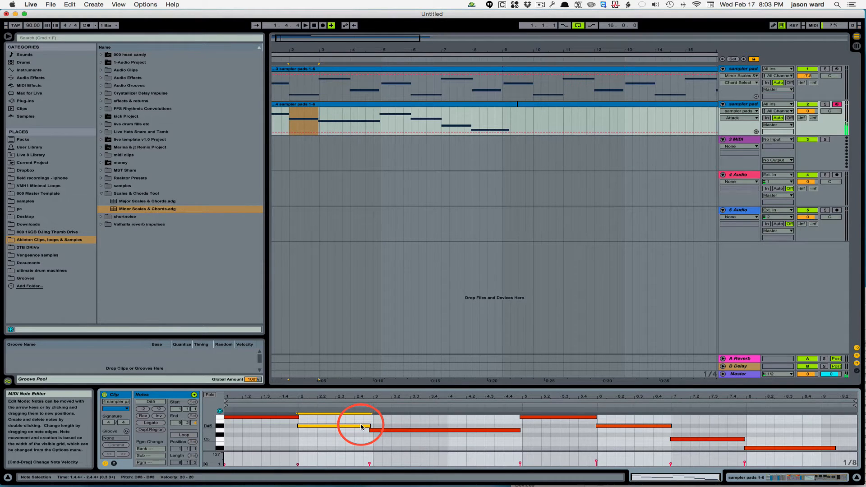
pyautogui.click(387, 431)
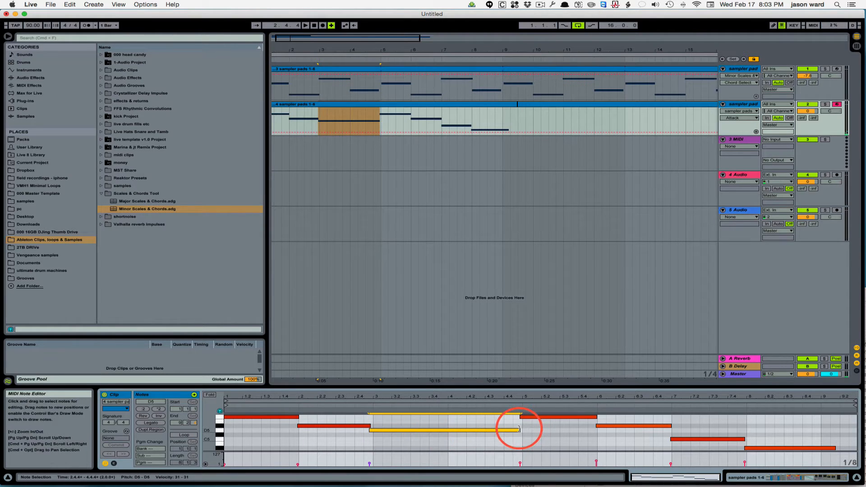
pyautogui.moveTo(519, 429); pyautogui.dragTo(399, 428)
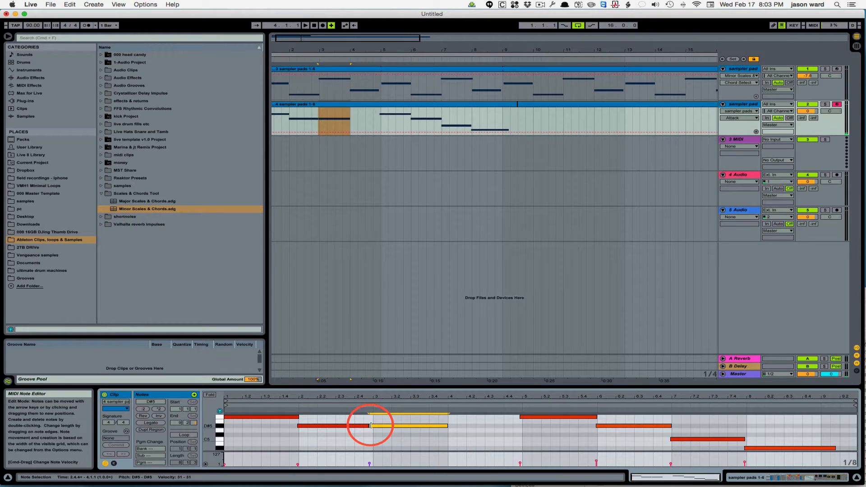
# Step: Extend the shortened D#5 note's start back over the preceding D#5 note to about 1.4.4, merging them into one two-bar note
pyautogui.moveTo(344, 426); pyautogui.dragTo(299, 427)
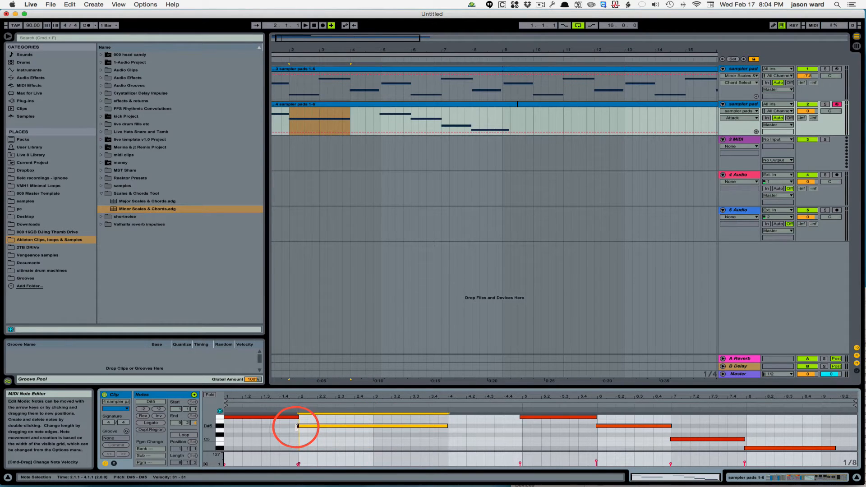
pyautogui.moveTo(296, 427); pyautogui.dragTo(298, 427)
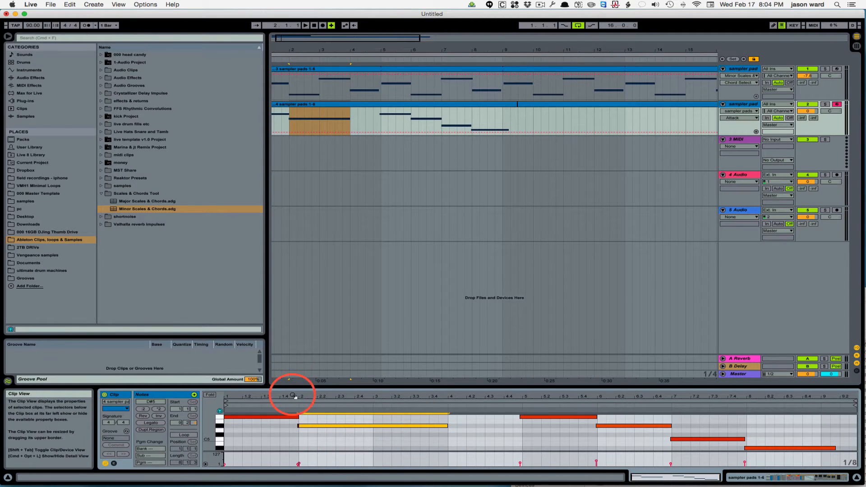
pyautogui.moveTo(293, 397); pyautogui.dragTo(291, 398)
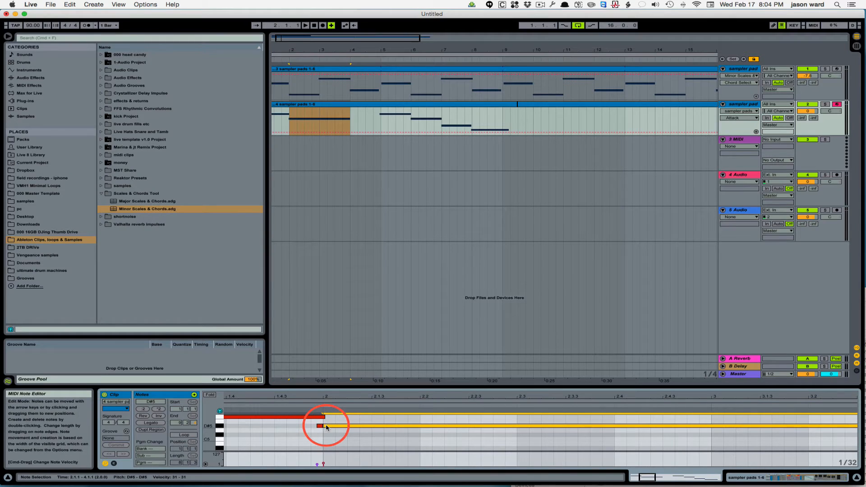
pyautogui.moveTo(323, 426); pyautogui.dragTo(318, 426)
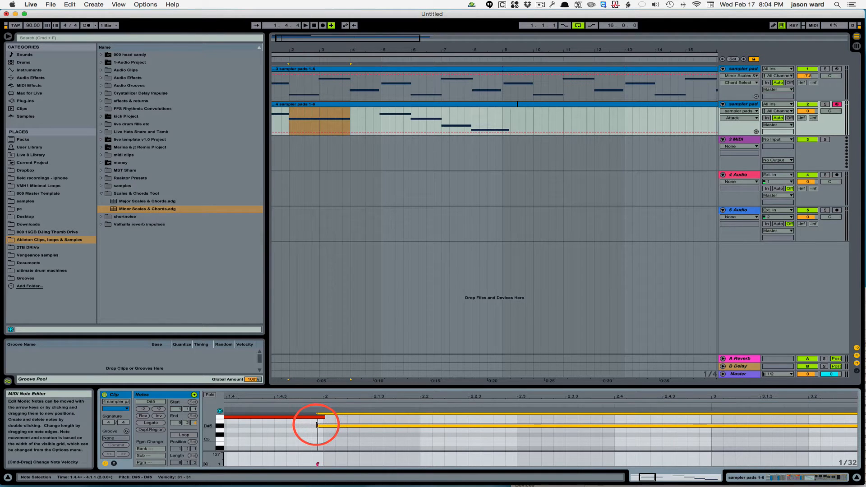
pyautogui.moveTo(368, 393); pyautogui.dragTo(309, 386)
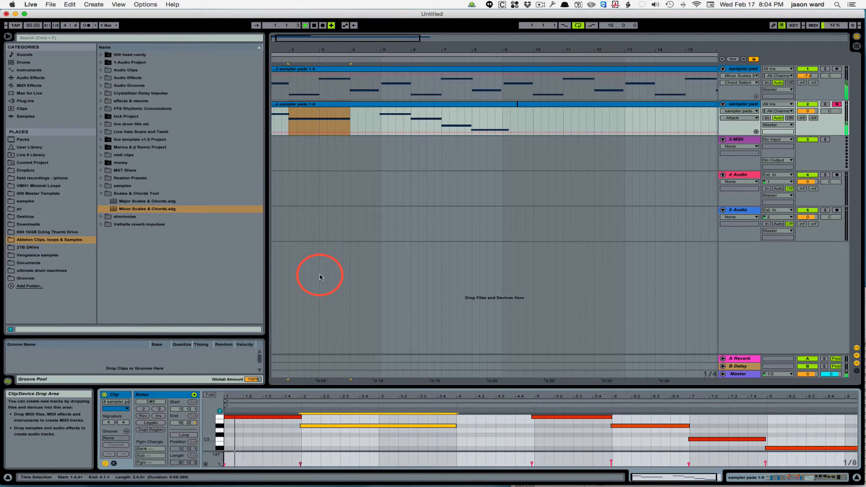
# Step: Add a one-bar C#5 note from 4.1.1 to 5.1.1 and play the edited melody
pyautogui.press('space')
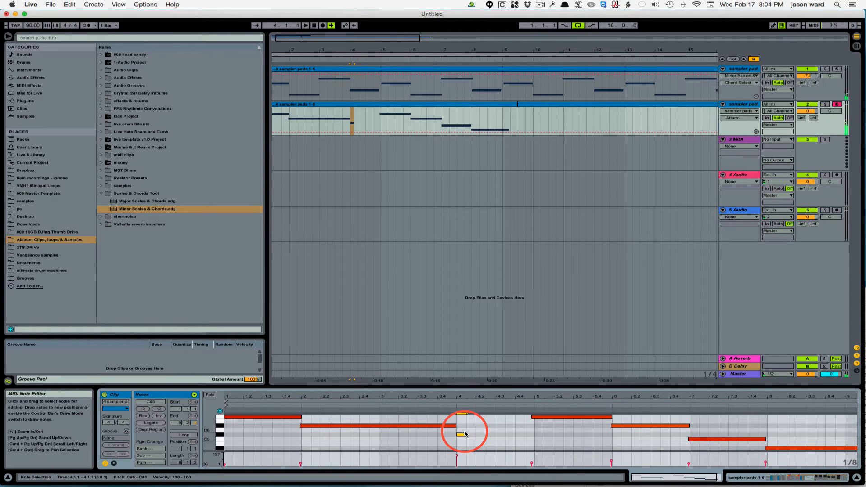
pyautogui.moveTo(466, 435); pyautogui.dragTo(535, 436)
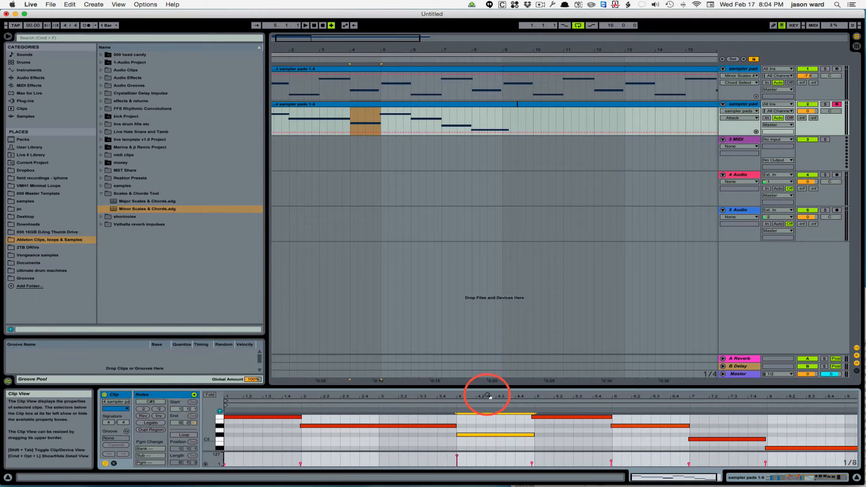
pyautogui.moveTo(487, 396); pyautogui.dragTo(487, 392)
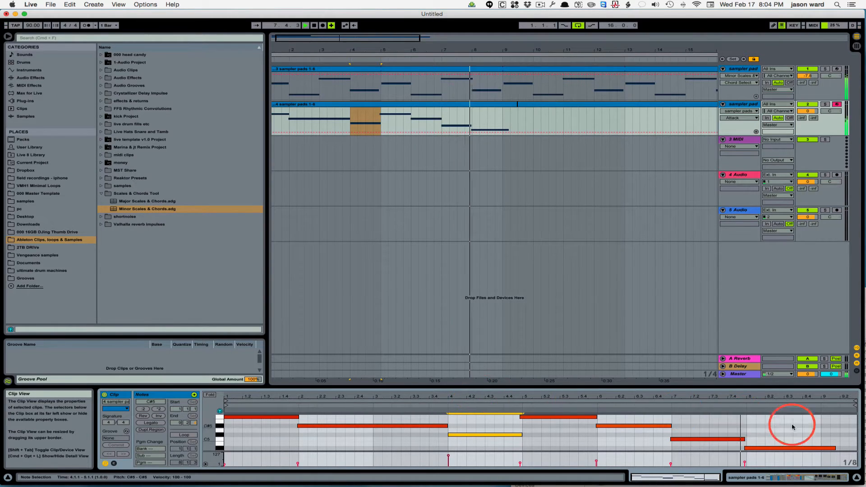
# Step: Raise the melody's last note, starting just before bar 8, from A#4 to A5
pyautogui.click(806, 448)
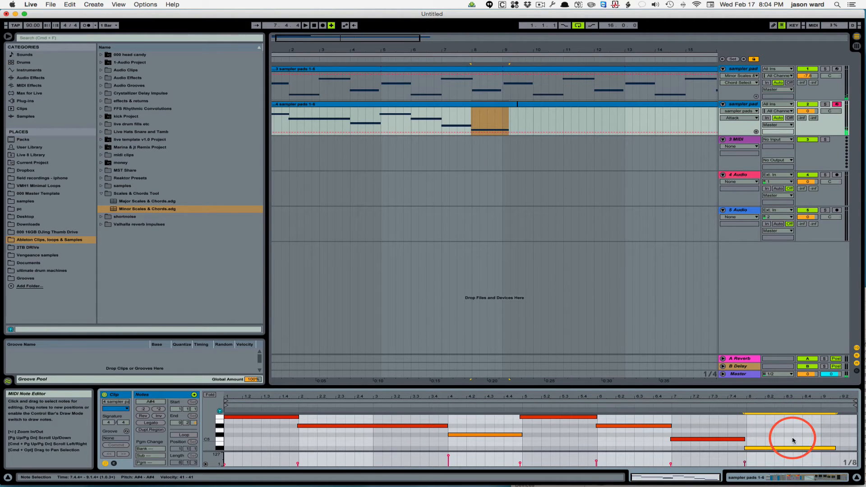
pyautogui.press('Up')
pyautogui.press('Up')
pyautogui.press('Up')
pyautogui.press('Up')
pyautogui.press('Up')
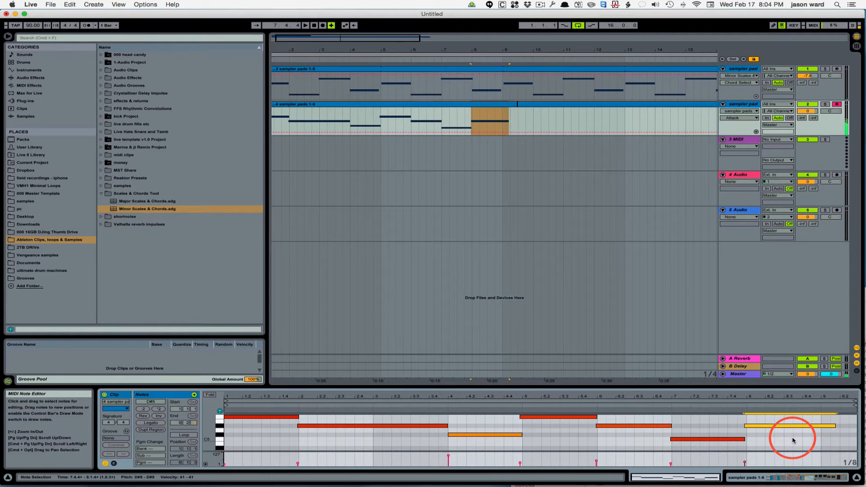
pyautogui.press('Up')
pyautogui.press('Up')
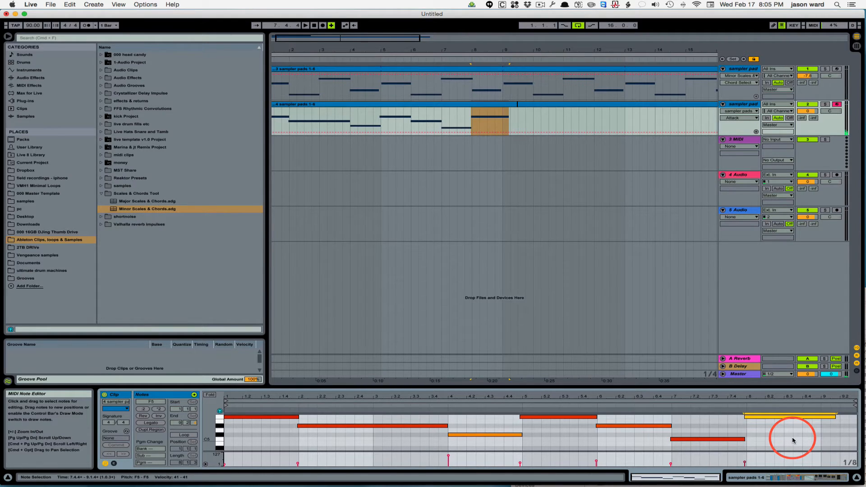
pyautogui.press('Up')
pyautogui.press('Up')
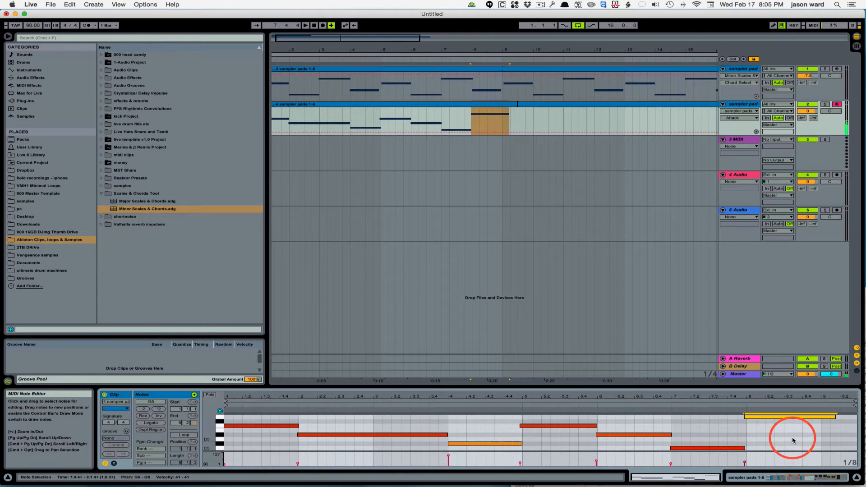
pyautogui.press('Up')
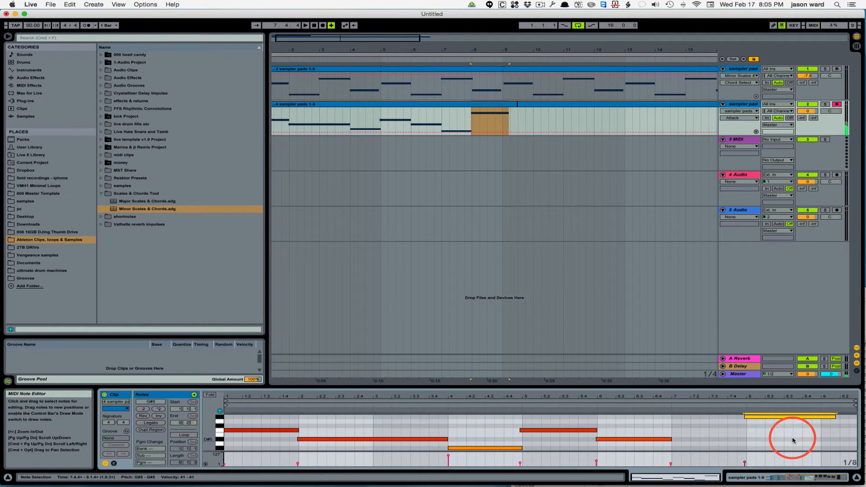
pyautogui.press('Up')
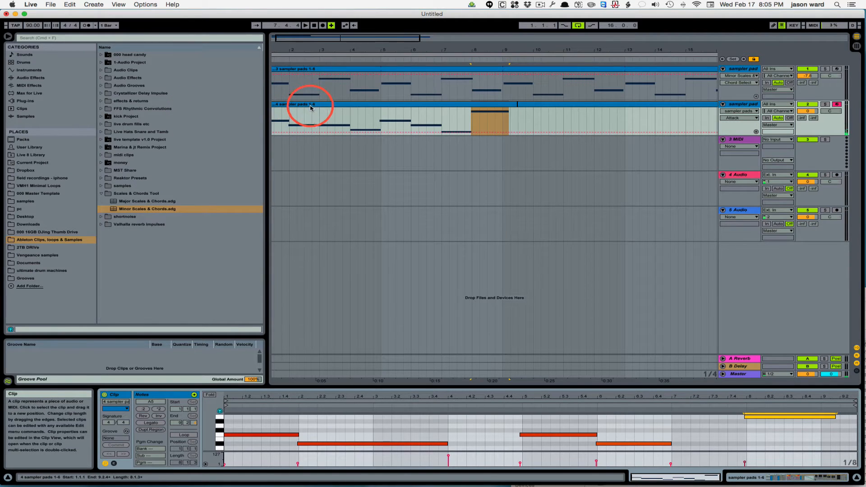
# Step: Play back the edited melody and extend its clip on the second track to bar 13
pyautogui.click(307, 26)
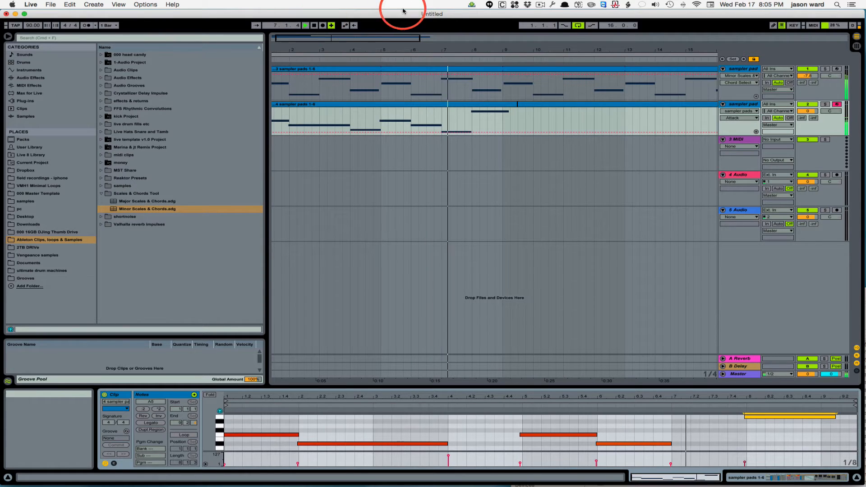
pyautogui.moveTo(515, 106); pyautogui.dragTo(627, 116)
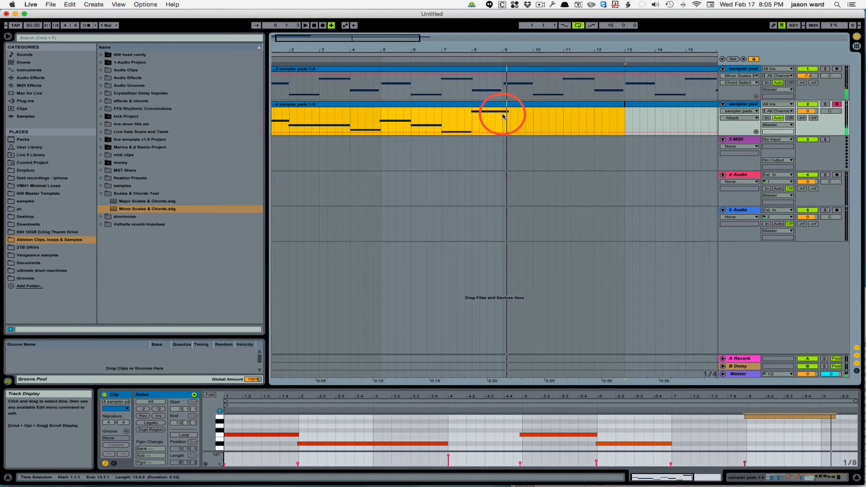
# Step: Lower the melody's last note from A5 to G#5 and play back the melody
pyautogui.click(766, 416)
pyautogui.press('Down')
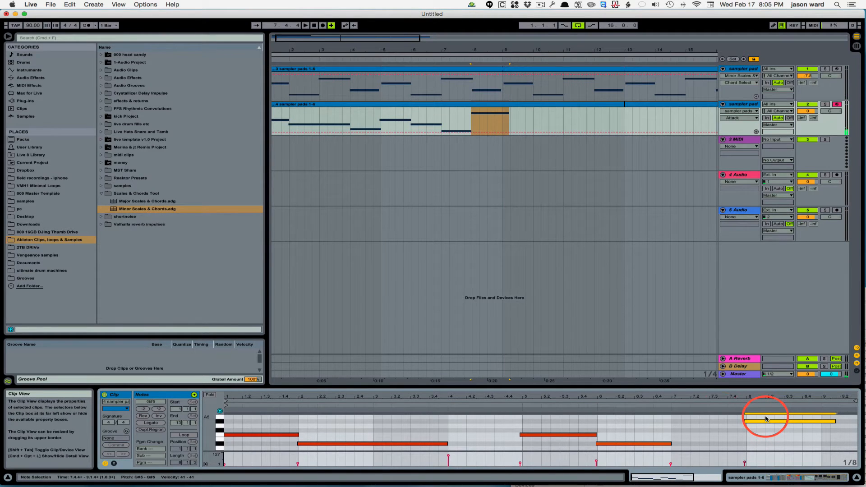
pyautogui.click(432, 120)
pyautogui.press('space')
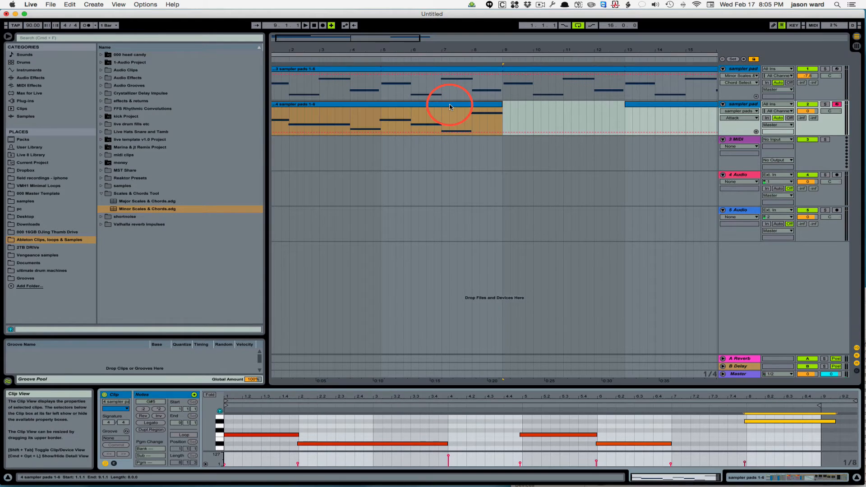
# Step: Turn on looping for the melody clip, set the loop end at 9.1.1, and trim the last note to that point
pyautogui.click(230, 400)
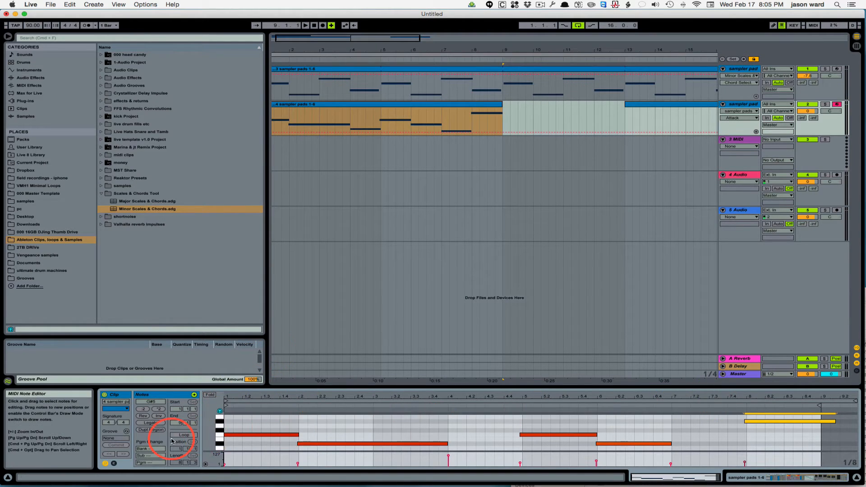
pyautogui.click(176, 465)
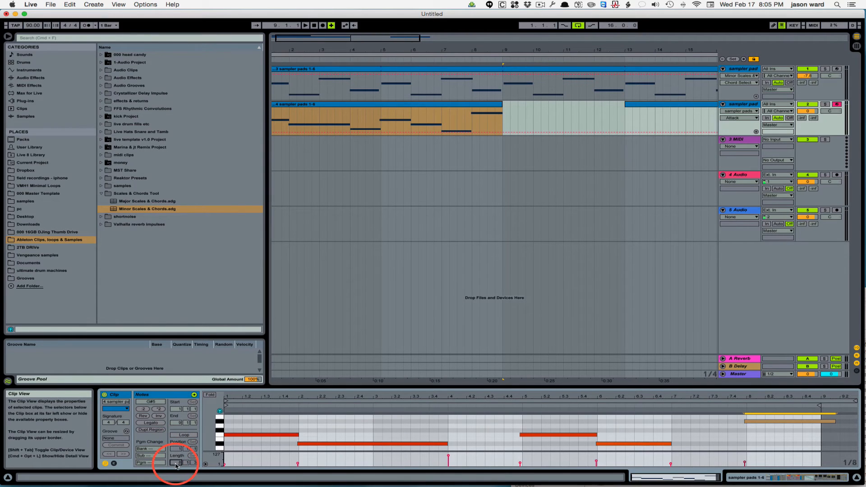
pyautogui.click(183, 435)
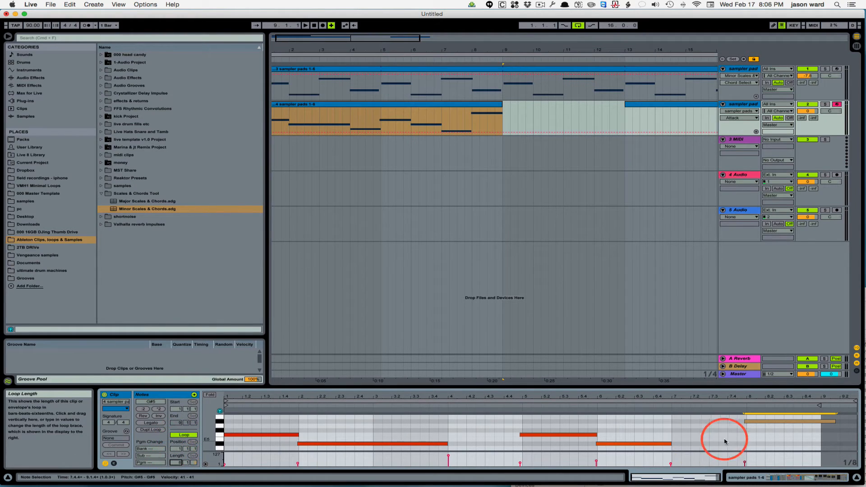
pyautogui.moveTo(855, 401); pyautogui.dragTo(825, 402)
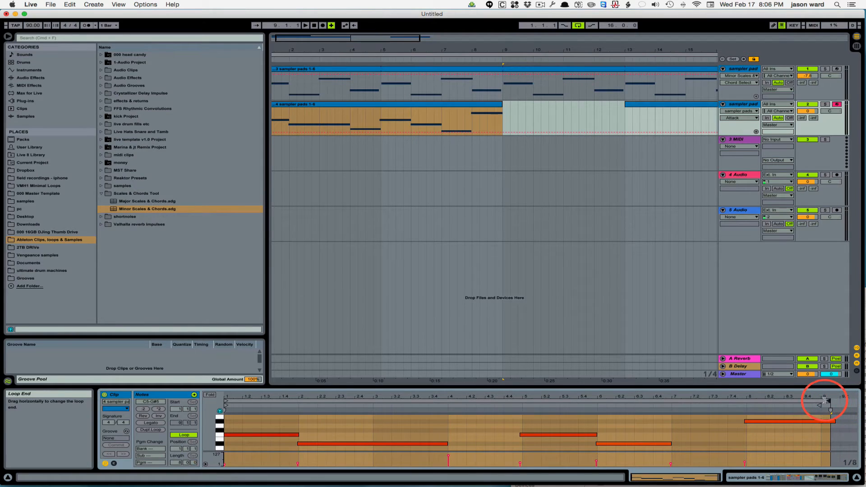
pyautogui.click(834, 422)
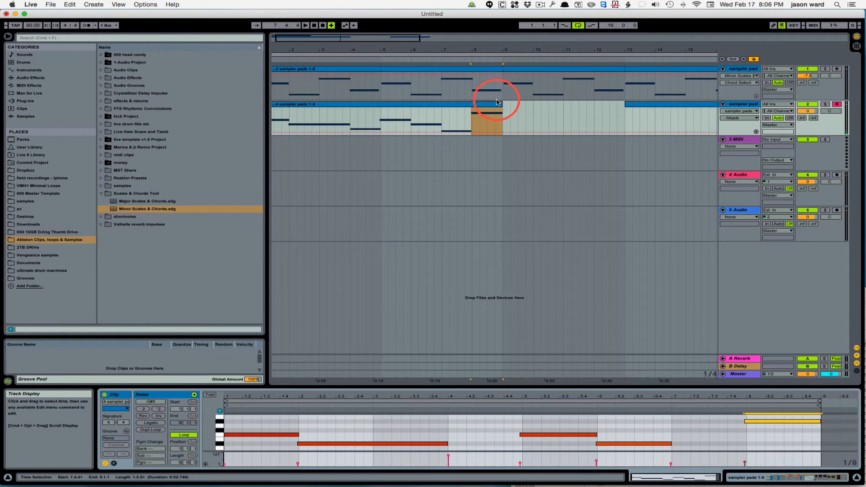
# Step: Extend the looped melody clip on the second track to 17.1.1, matching the chord clip's end
pyautogui.moveTo(496, 102); pyautogui.dragTo(735, 105)
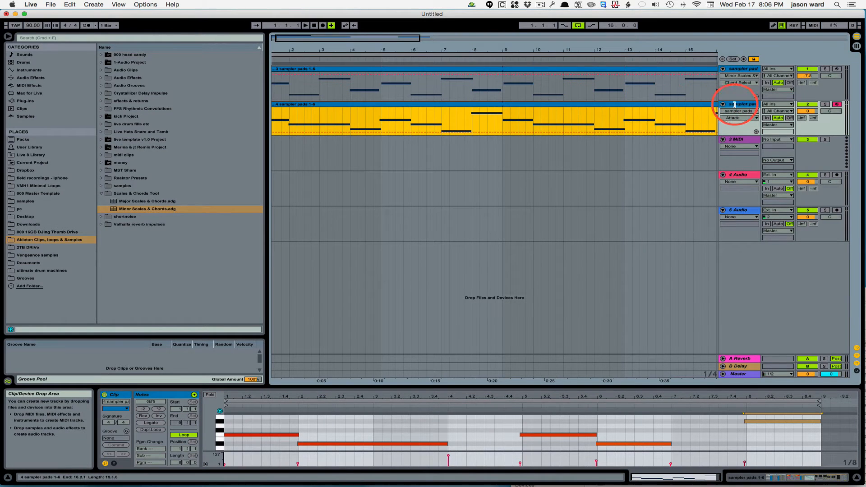
pyautogui.moveTo(689, 43); pyautogui.dragTo(613, 56)
pyautogui.moveTo(632, 104); pyautogui.dragTo(664, 106)
# Step: Play the chords and melody together and lower the first track's volume to -12.8 dB
pyautogui.click(305, 26)
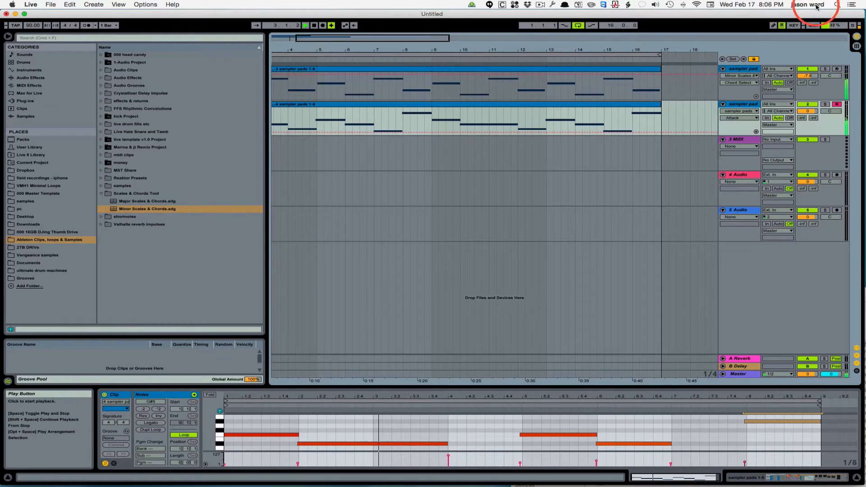
pyautogui.moveTo(809, 75); pyautogui.dragTo(809, 77)
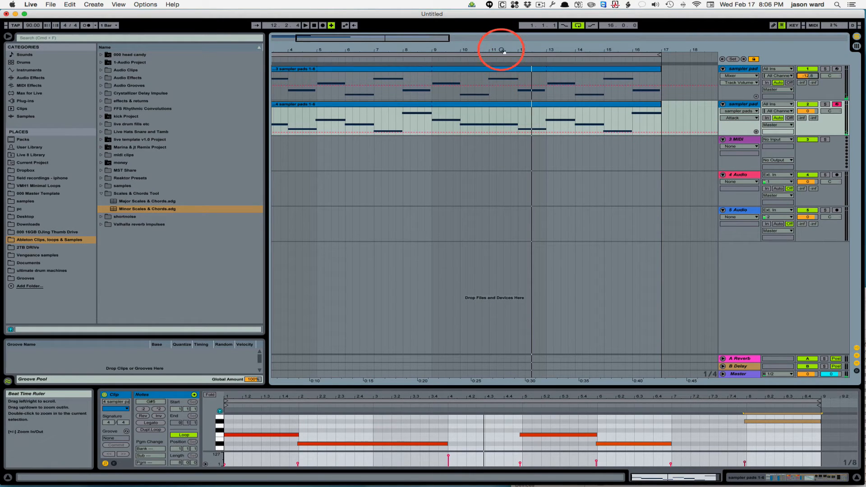
pyautogui.moveTo(499, 40); pyautogui.dragTo(397, 39)
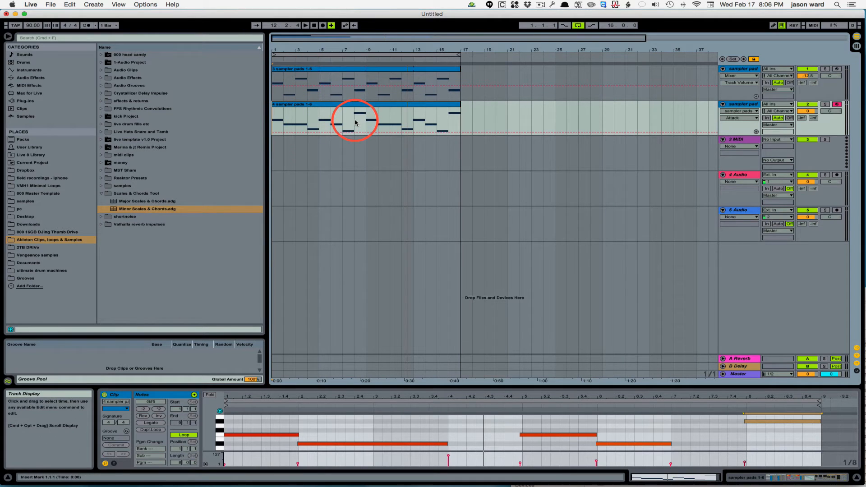
pyautogui.click(332, 103)
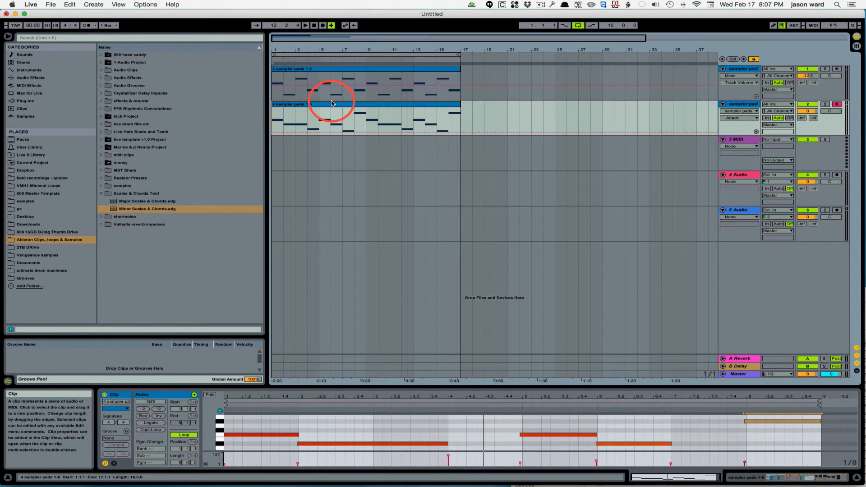
pyautogui.moveTo(411, 51); pyautogui.dragTo(400, 42)
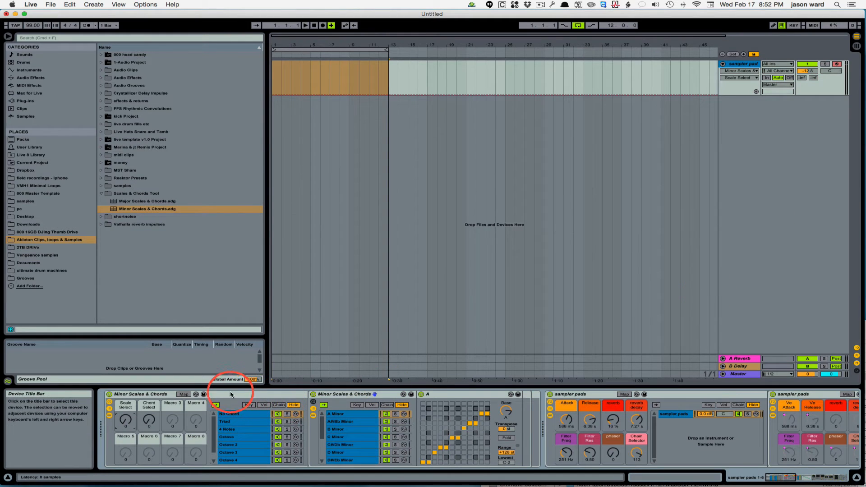
# Step: Select the Minor Scales & Chords rack and examine the chain select zones of its scale chains and its chord chains
pyautogui.click(250, 396)
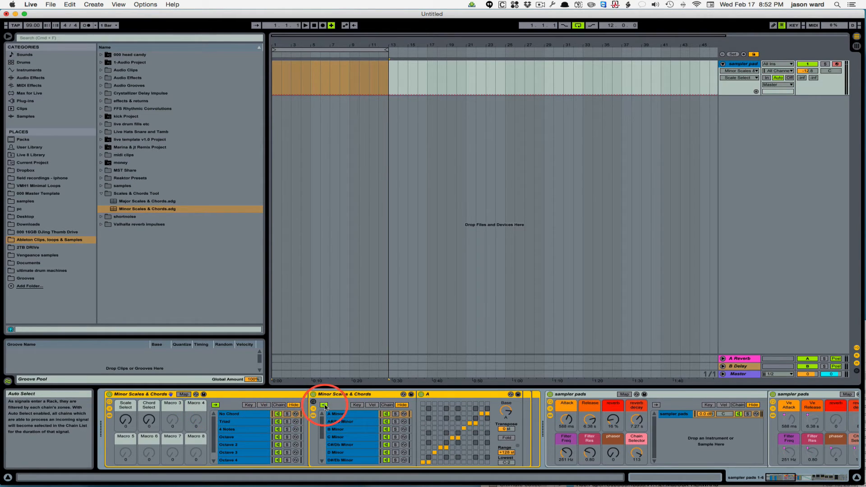
pyautogui.click(387, 406)
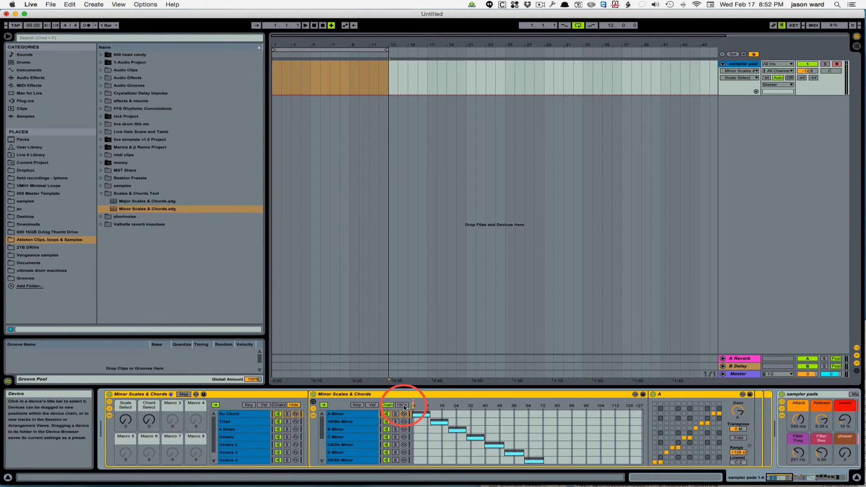
pyautogui.click(402, 405)
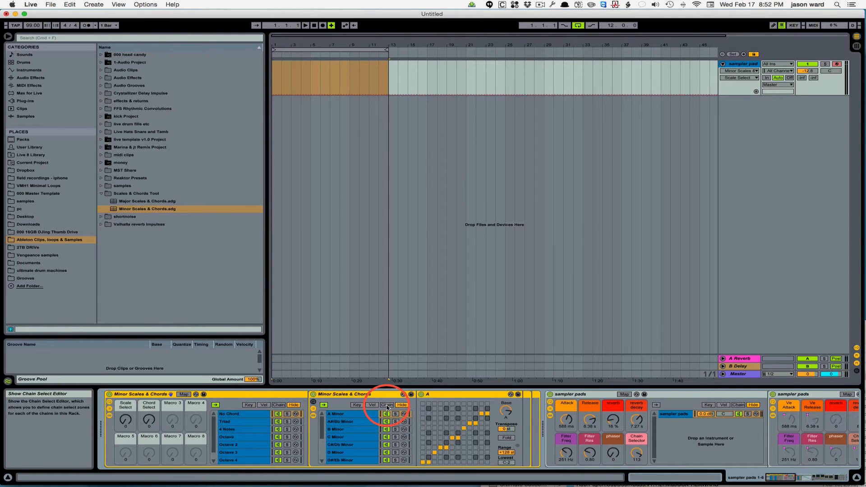
pyautogui.click(279, 405)
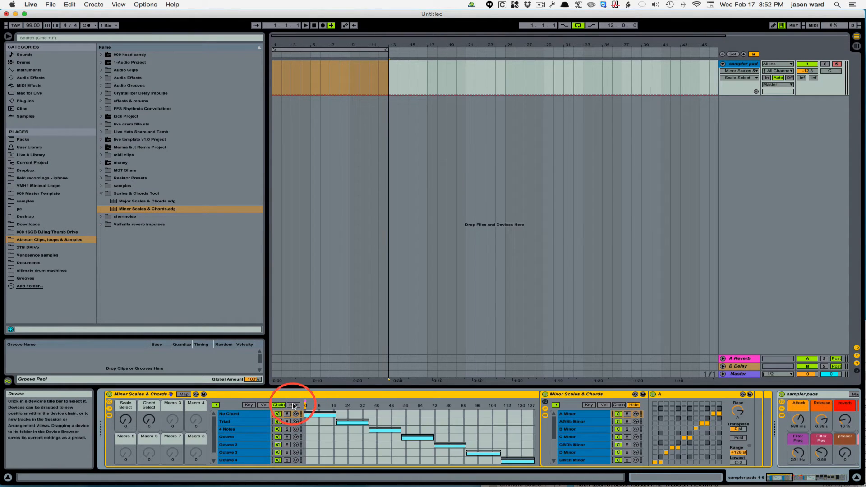
pyautogui.click(293, 406)
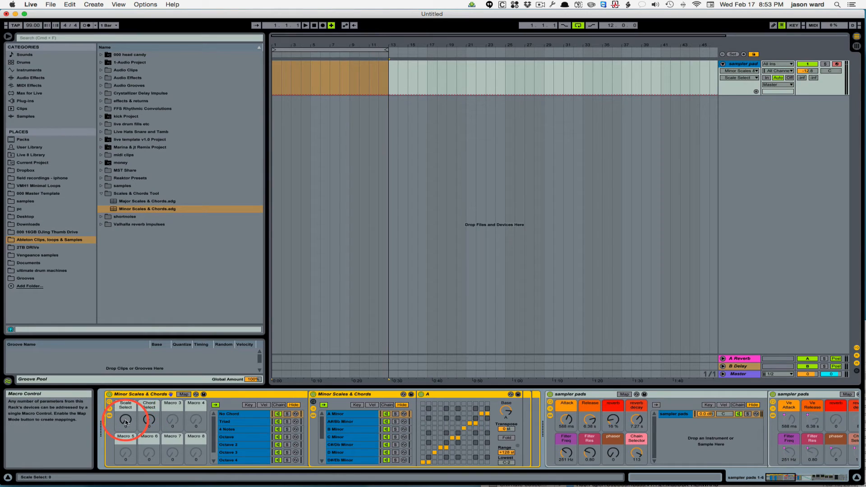
# Step: Try the Scale Select macro at 30 and back at 0, comparing it with the scale rack's chain select zones
pyautogui.moveTo(126, 419); pyautogui.dragTo(126, 407)
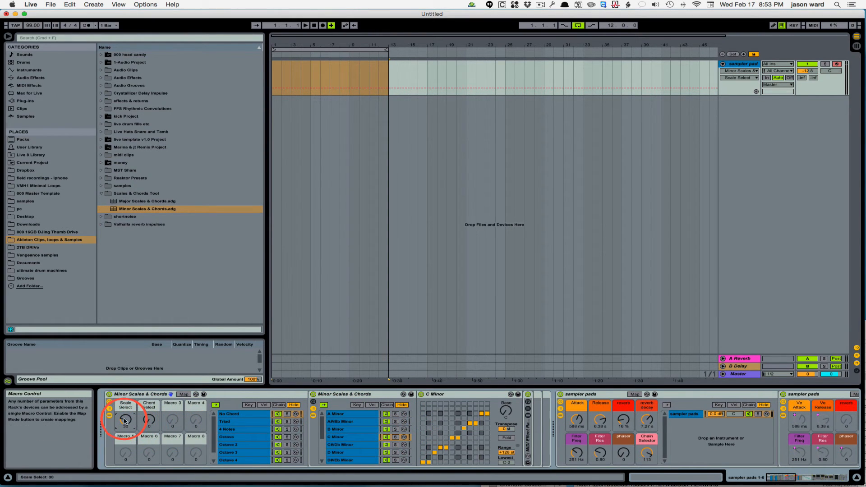
pyautogui.moveTo(125, 420)
pyautogui.mouseDown()
pyautogui.moveTo(126, 379)
pyautogui.moveTo(125, 433)
pyautogui.mouseUp()
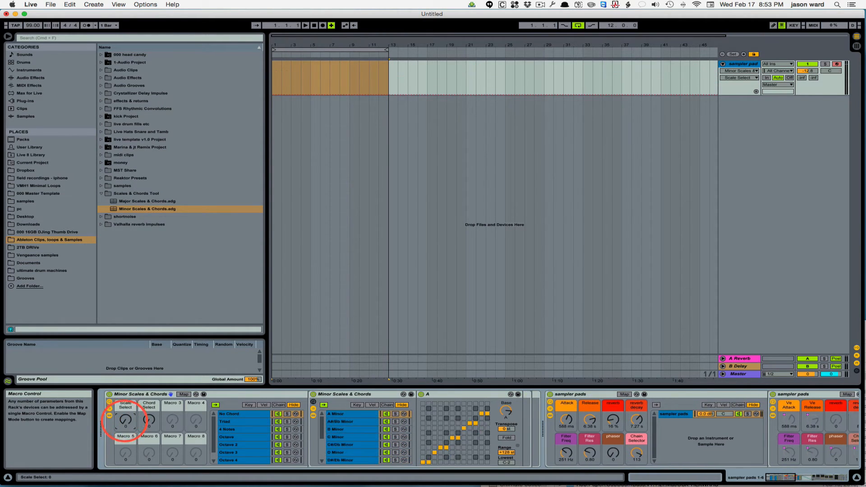
pyautogui.click(386, 405)
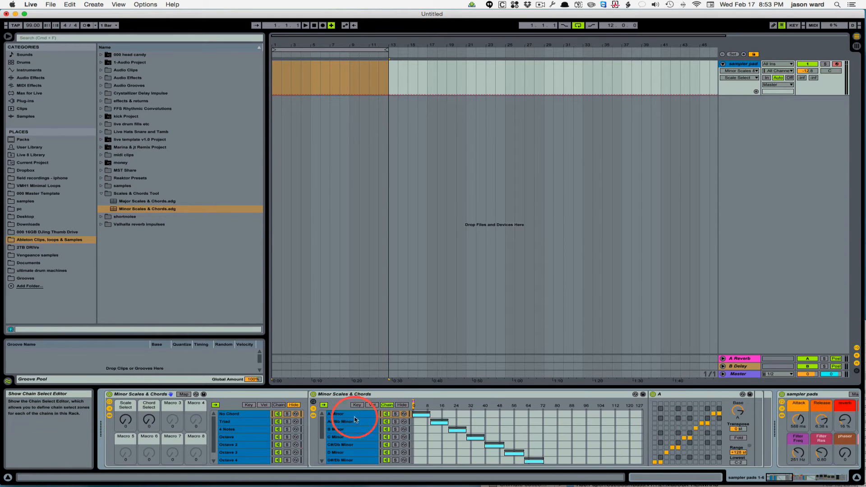
pyautogui.click(124, 422)
pyautogui.moveTo(125, 420)
pyautogui.mouseDown()
pyautogui.moveTo(124, 388)
pyautogui.moveTo(125, 422)
pyautogui.mouseUp()
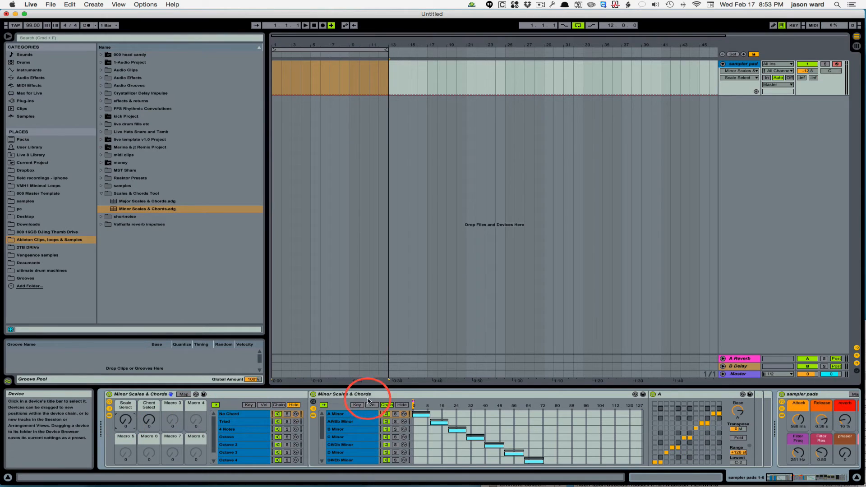
pyautogui.click(400, 405)
pyautogui.click(124, 421)
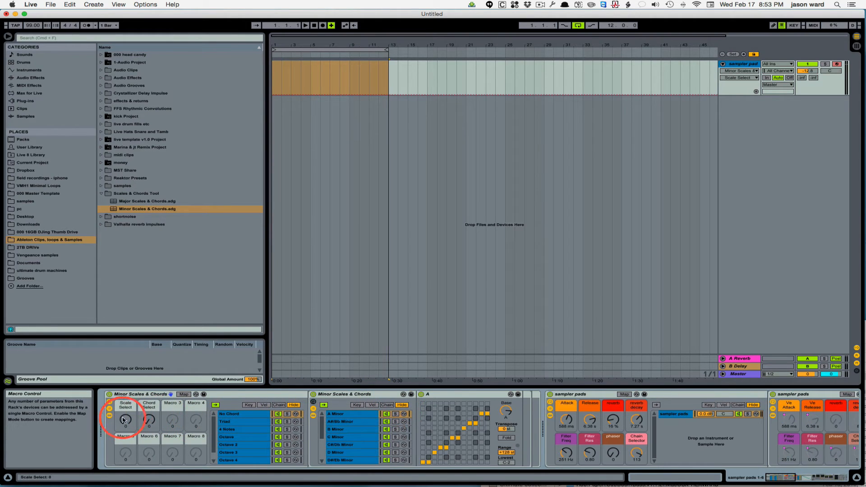
pyautogui.moveTo(125, 421); pyautogui.dragTo(124, 396)
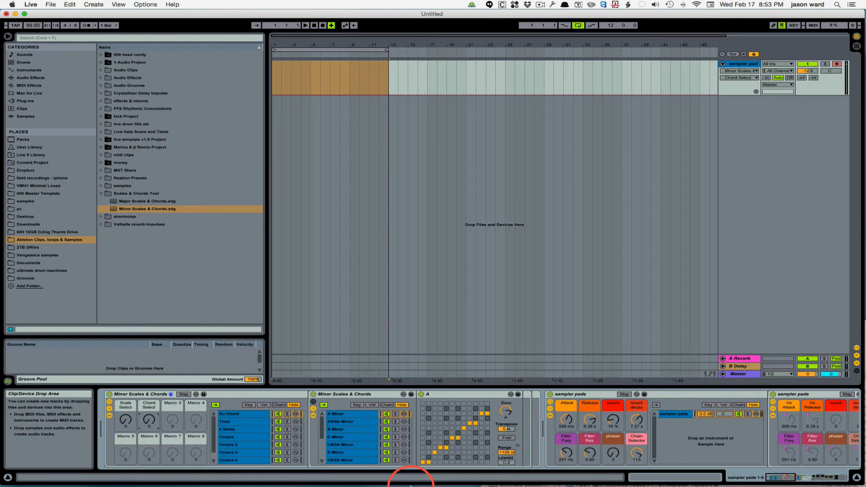
# Step: Switch to Chrome and search the web for "u2 midi files"
pyautogui.moveTo(415, 478)
pyautogui.click(322, 473)
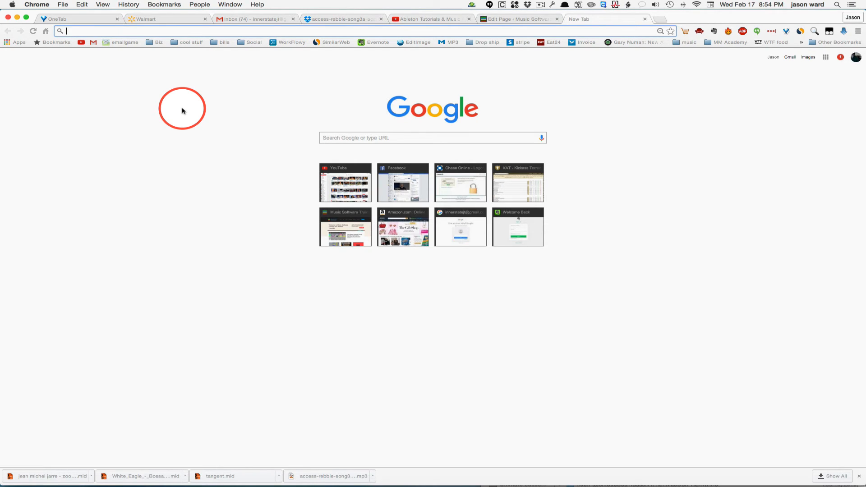
pyautogui.write('u2')
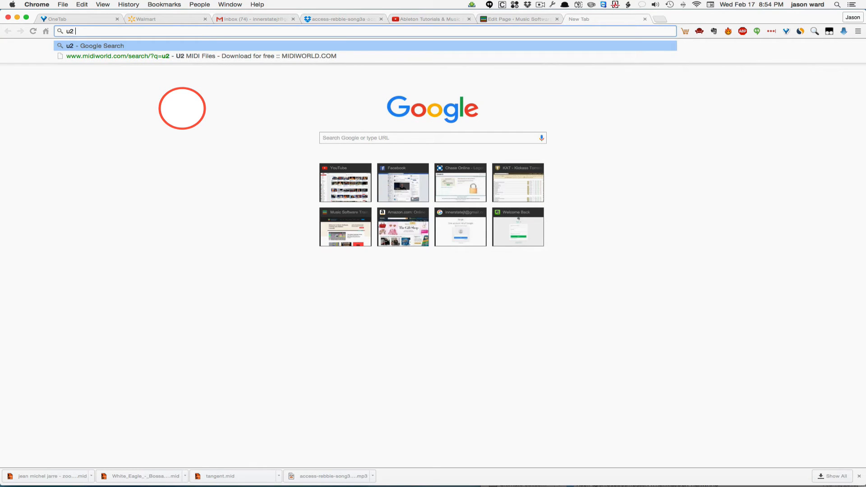
pyautogui.write(' midi file')
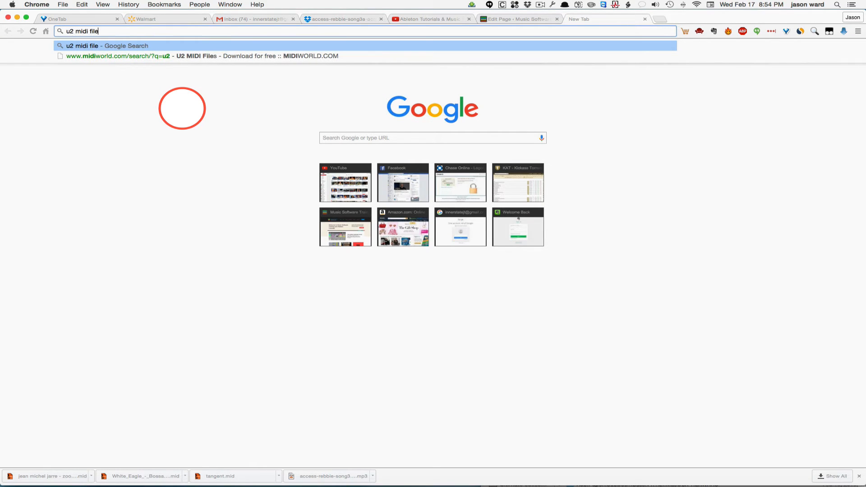
pyautogui.write('s')
pyautogui.press('Return')
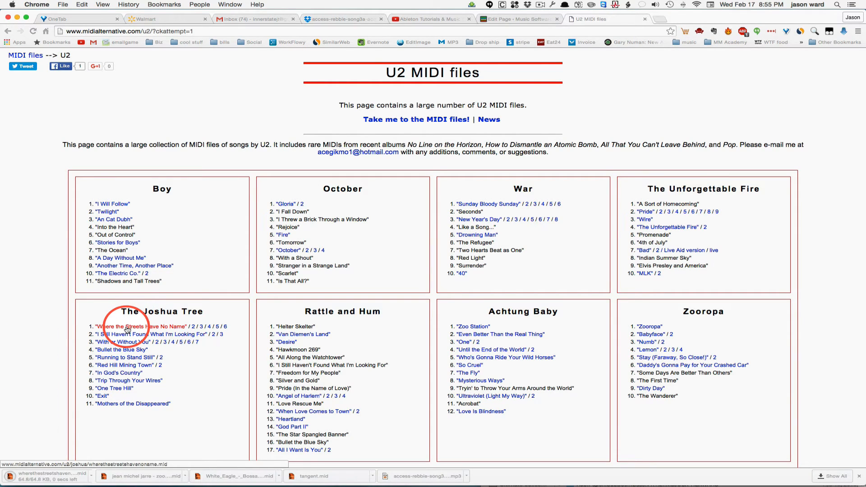
# Step: Reveal the downloaded wherethestreetshavenoname.mid in Finder and import it into Live's arrangement at 1.1.1, declining its tempo and time signature data
pyautogui.click(92, 477)
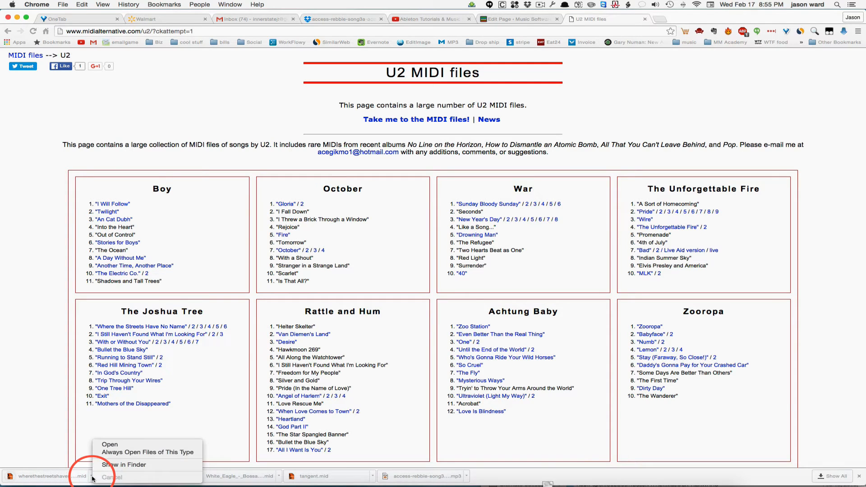
pyautogui.click(126, 467)
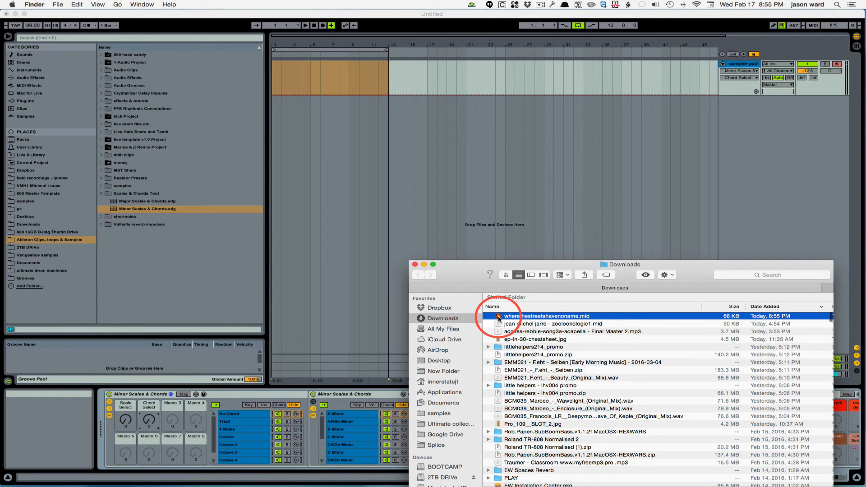
pyautogui.moveTo(499, 317)
pyautogui.mouseDown()
pyautogui.moveTo(495, 192)
pyautogui.moveTo(358, 78)
pyautogui.moveTo(273, 77)
pyautogui.mouseUp()
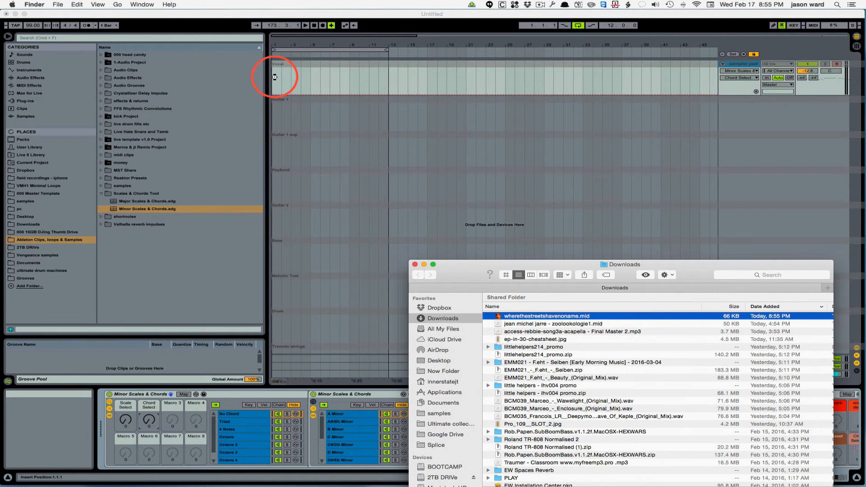
pyautogui.moveTo(457, 272); pyautogui.dragTo(457, 343)
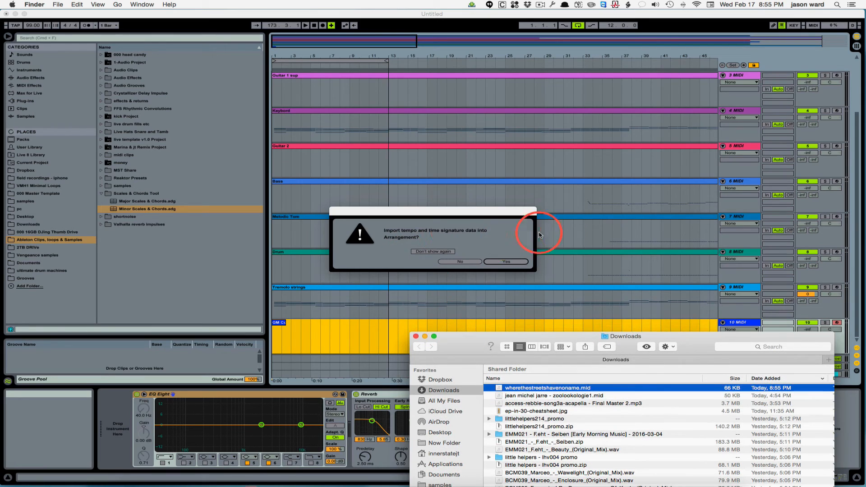
pyautogui.click(467, 265)
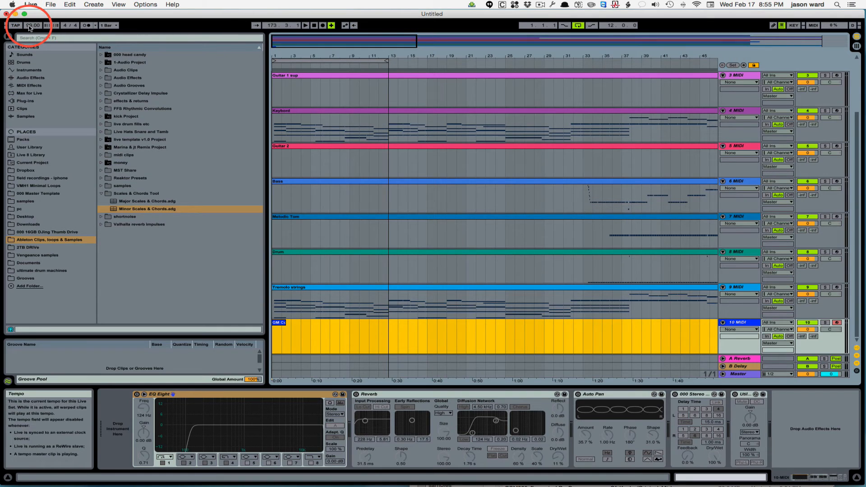
# Step: Set the tempo to 110 BPM and select the imported Keybord clip on track 4
pyautogui.moveTo(29, 28); pyautogui.dragTo(29, 21)
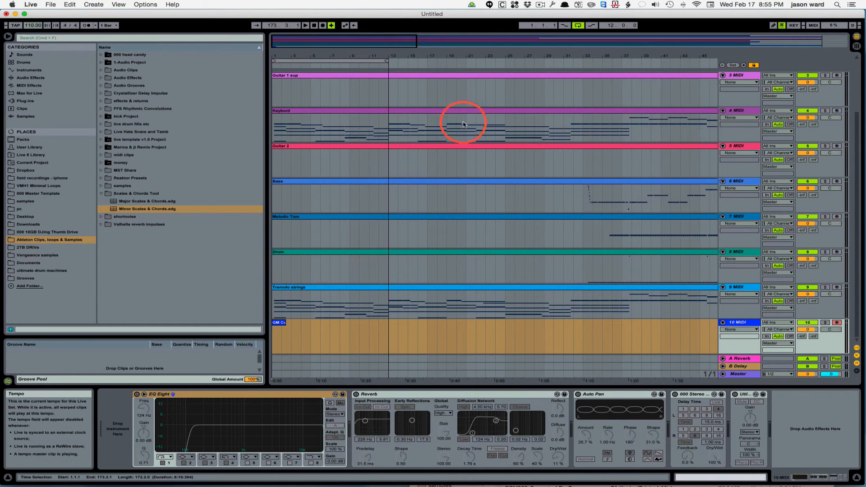
pyautogui.click(299, 113)
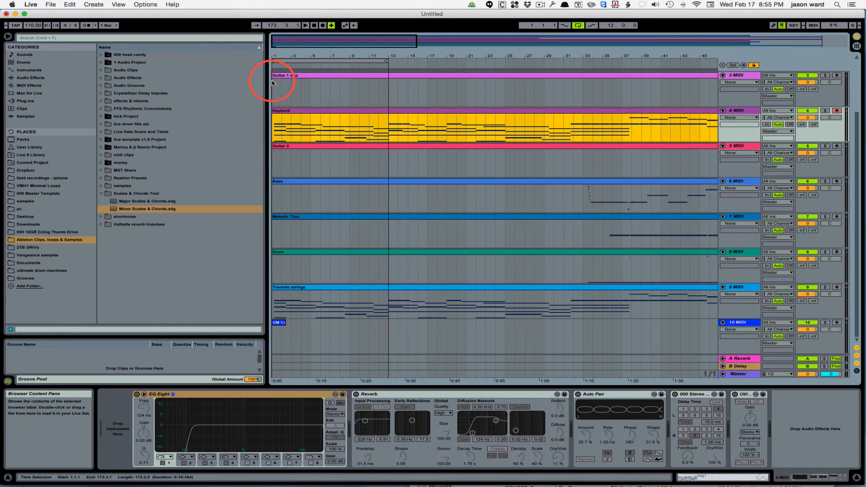
# Step: Select the Tremolo strings clip on track 9 and solo its track
pyautogui.click(316, 85)
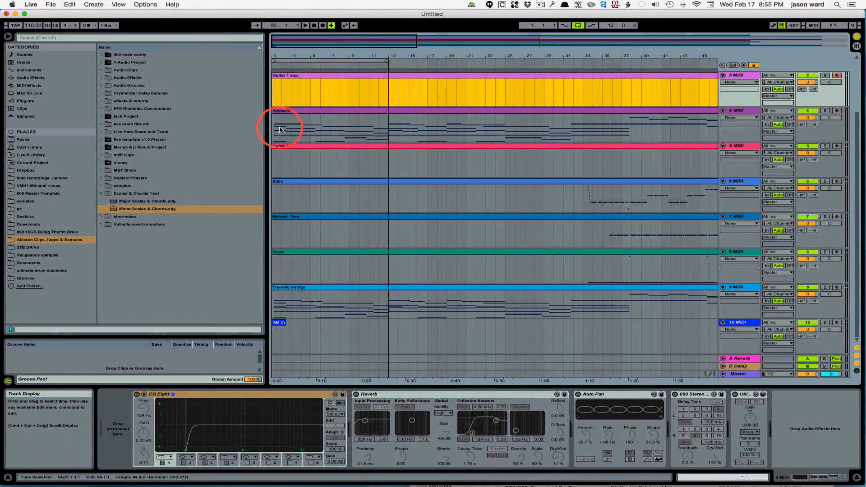
pyautogui.click(292, 290)
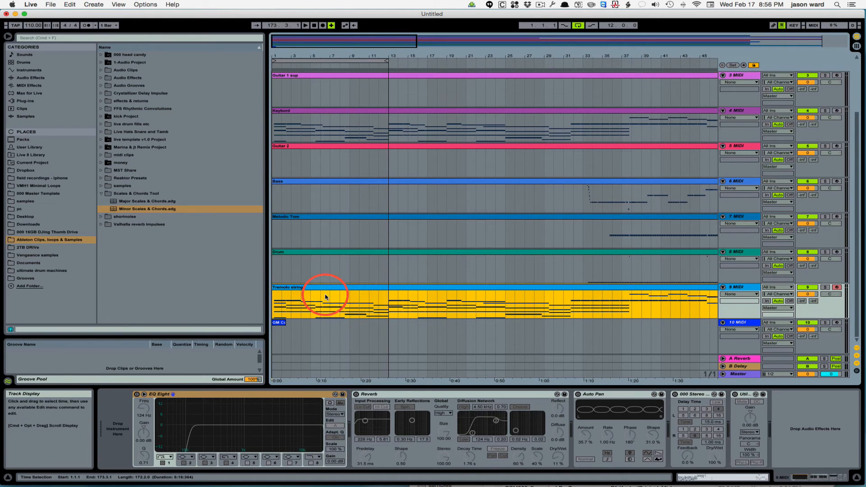
pyautogui.click(826, 287)
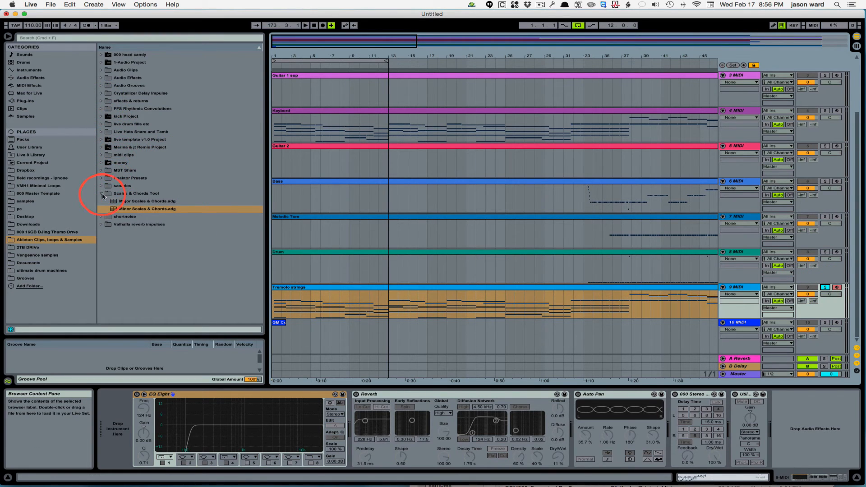
# Step: Add pads operator.als from the 000 Master Template pads folder as a new track below track 9 and unfold it
pyautogui.click(101, 194)
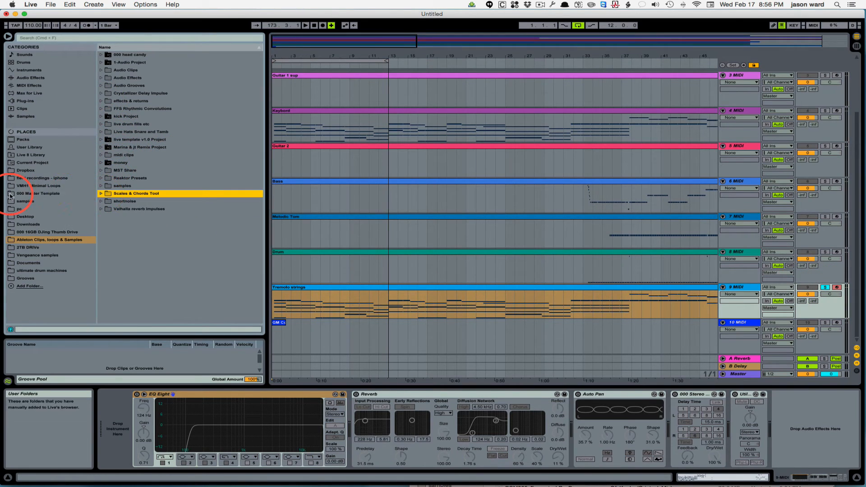
pyautogui.click(34, 194)
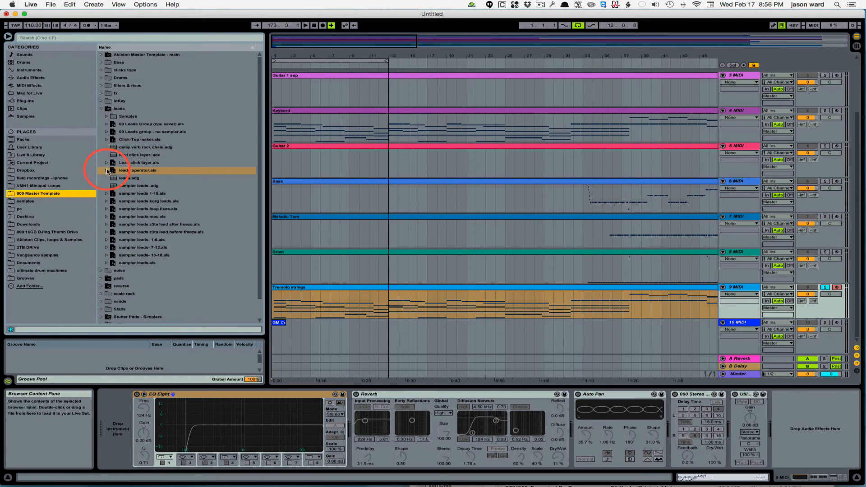
pyautogui.click(102, 109)
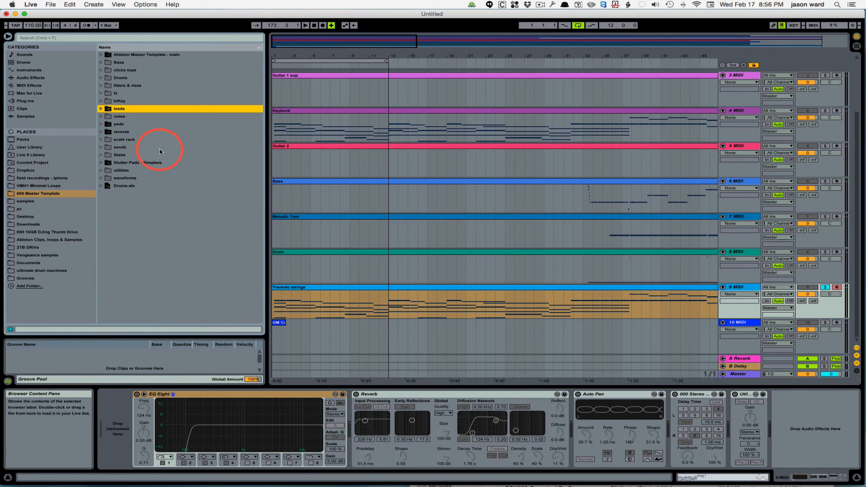
pyautogui.click(101, 124)
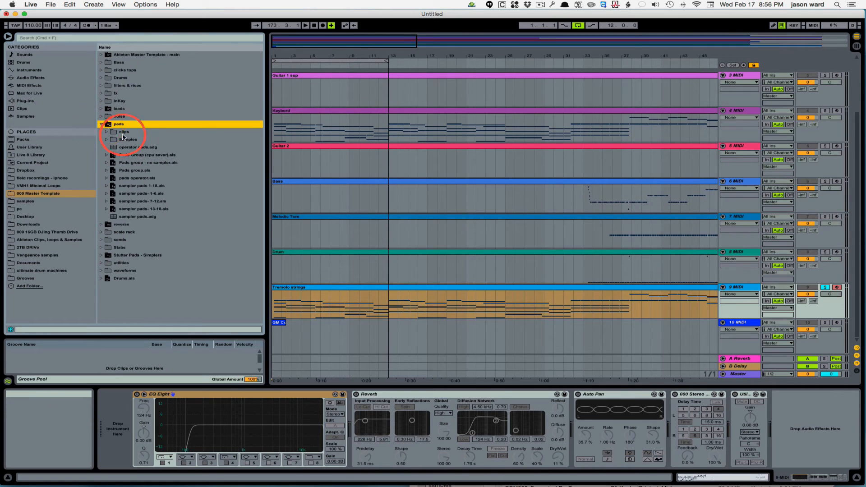
pyautogui.click(136, 179)
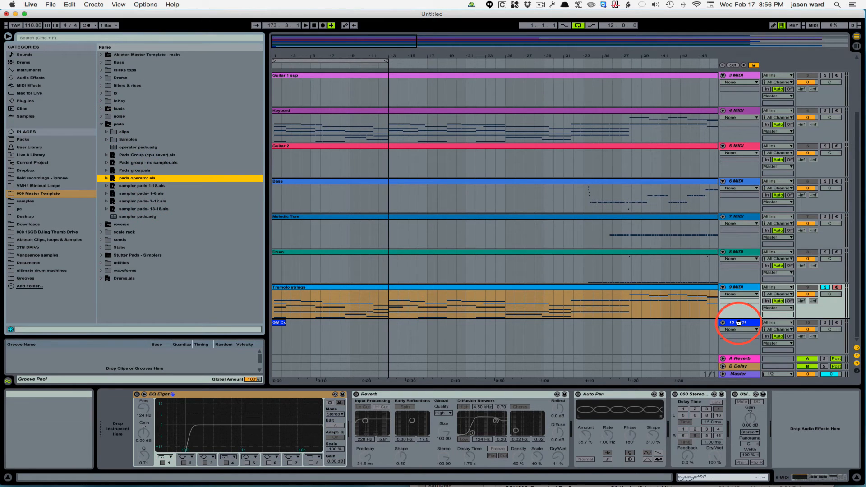
pyautogui.moveTo(739, 323); pyautogui.dragTo(741, 325)
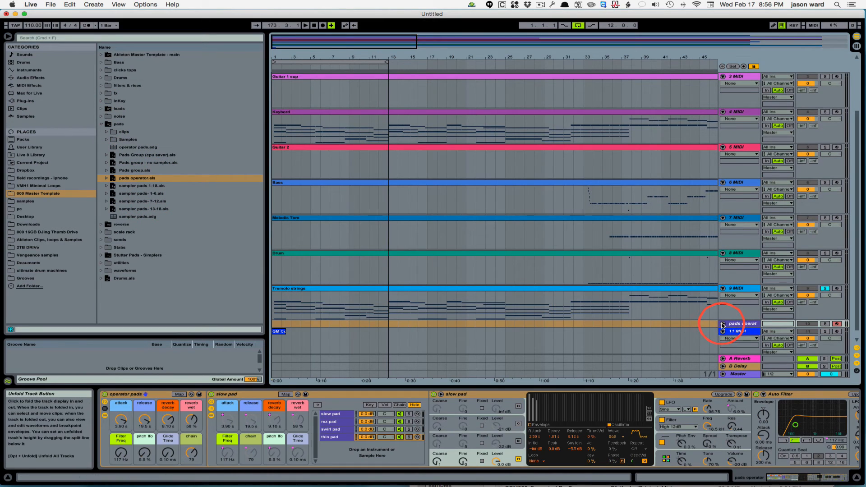
pyautogui.click(723, 324)
# Step: Move the operator pads rack from the pads operator track onto the Tremolo strings track
pyautogui.click(121, 395)
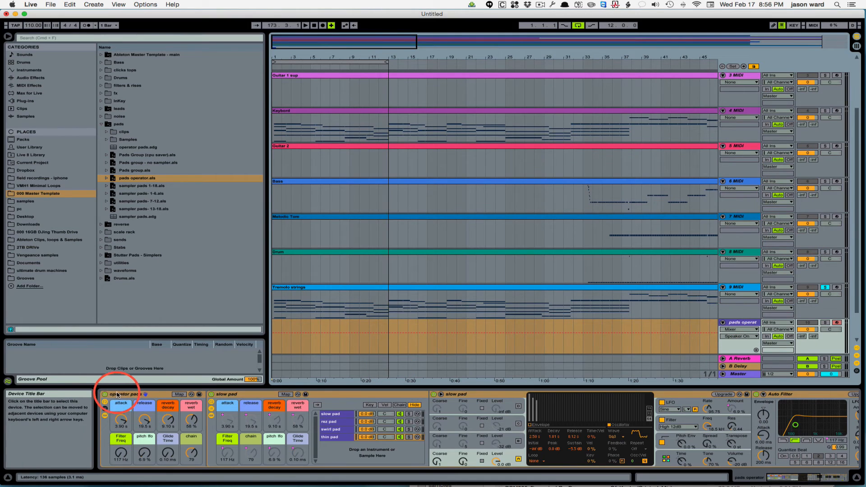
pyautogui.click(121, 396)
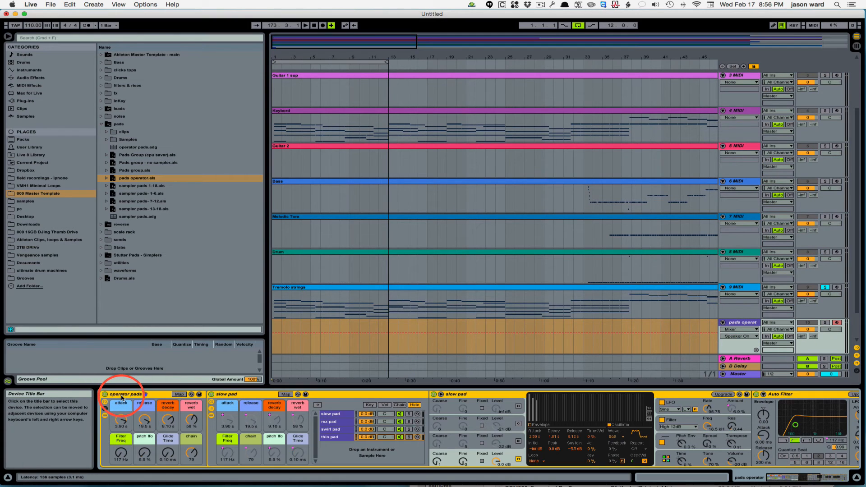
pyautogui.click(361, 309)
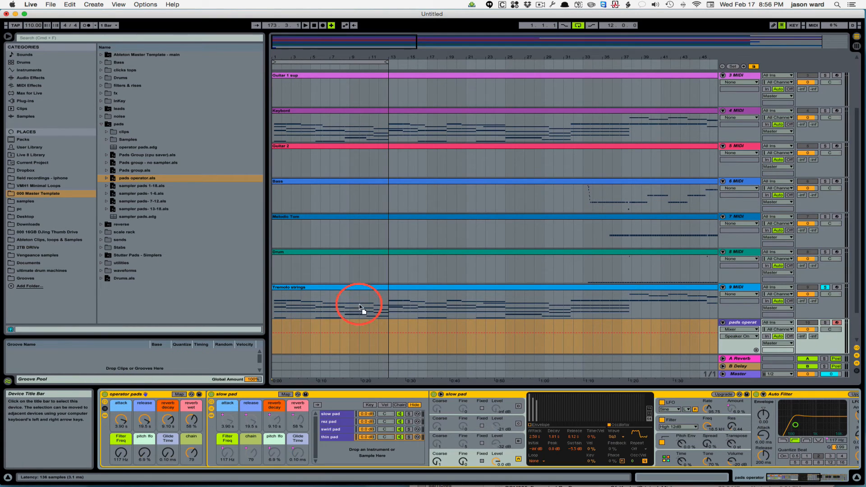
pyautogui.click(736, 288)
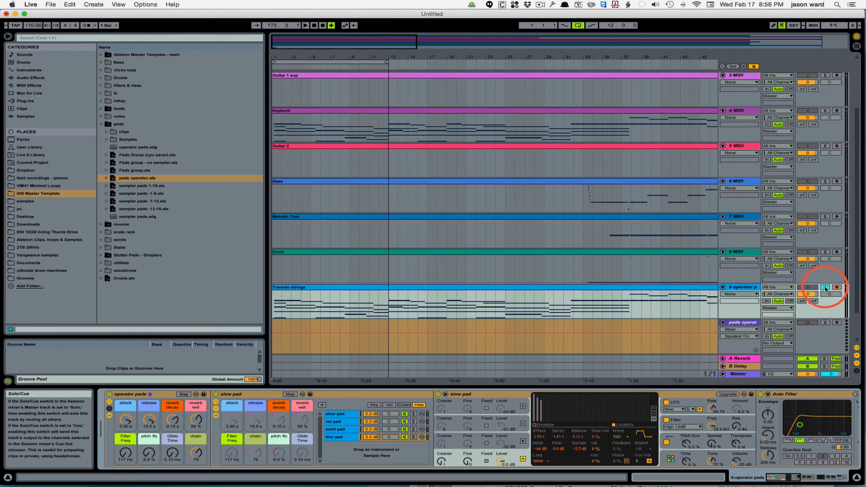
# Step: Play the Tremolo strings clip from the start through the operator pads instrument and stop playback
pyautogui.click(700, 311)
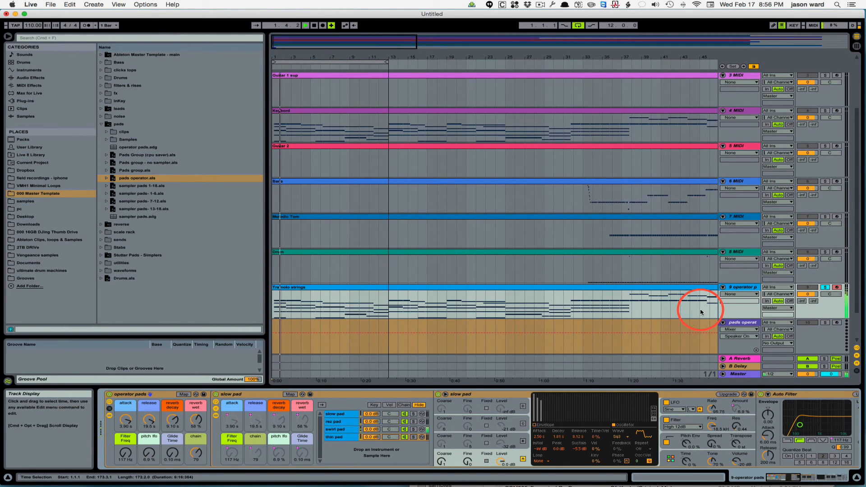
pyautogui.press('XF86AudioRaiseVolume')
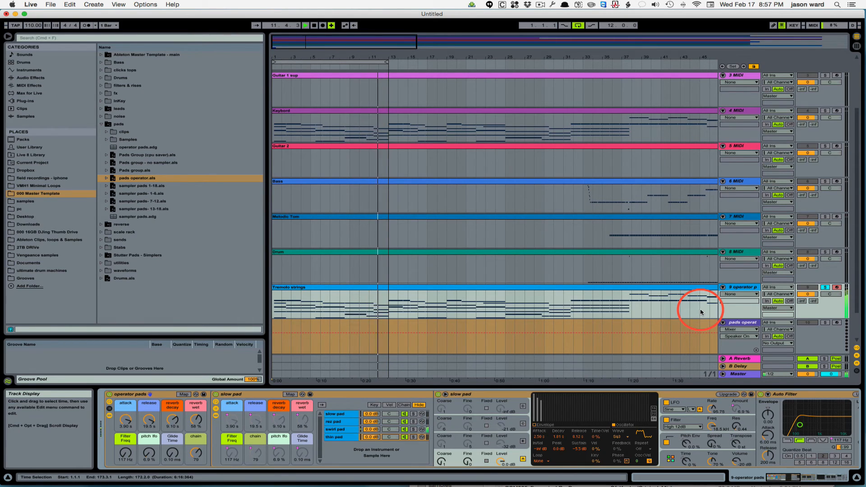
pyautogui.press('space')
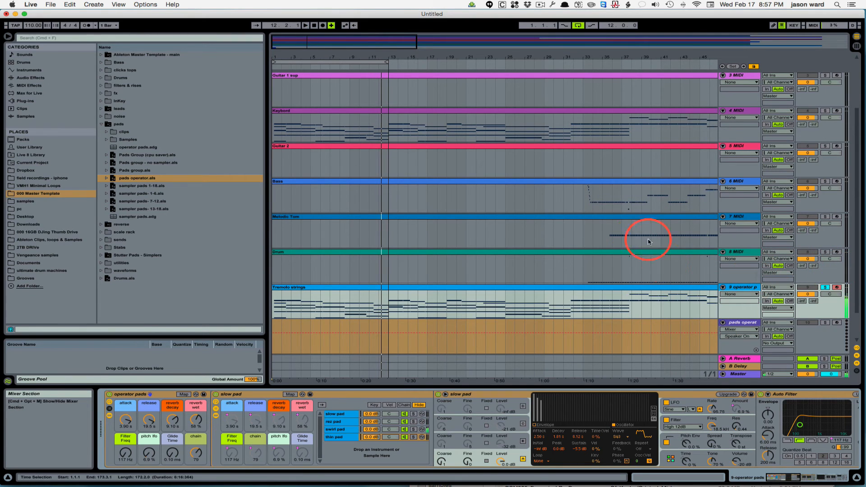
# Step: Open the Tremolo strings clip's notes, select those in the first 8 bars and set the clip's loop length to 8 bars
pyautogui.doubleClick(358, 288)
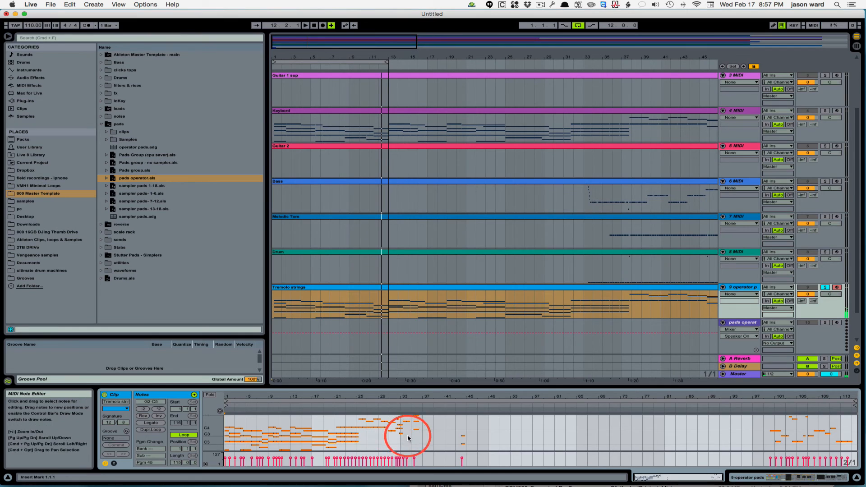
pyautogui.moveTo(224, 419); pyautogui.dragTo(582, 467)
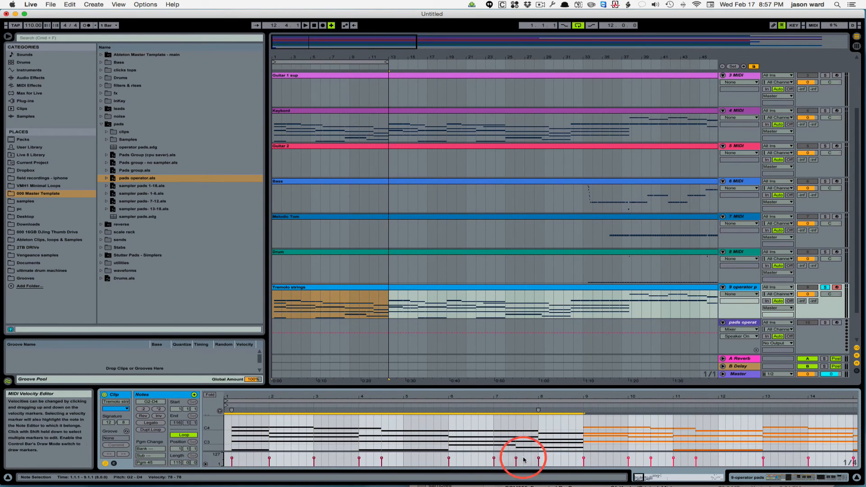
pyautogui.click(175, 463)
pyautogui.write('8')
pyautogui.press('Return')
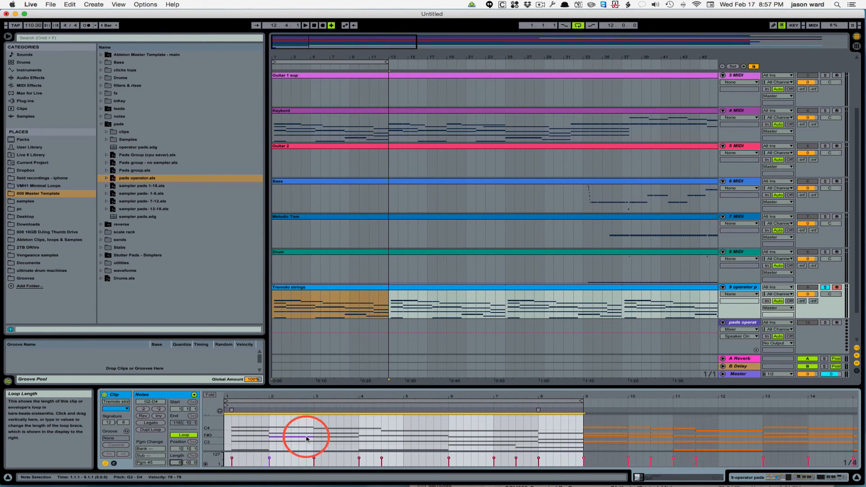
# Step: Reverse all notes inside the Tremolo strings clip's 8-bar loop and audition the clip
pyautogui.click(509, 400)
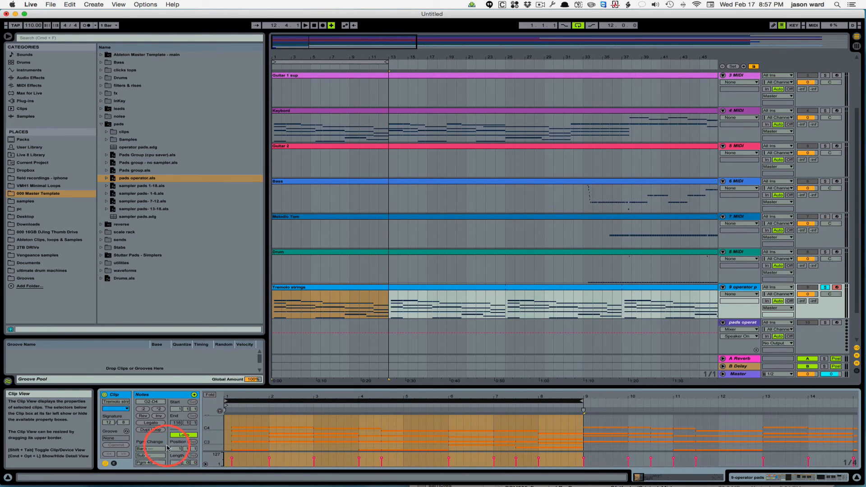
pyautogui.click(150, 423)
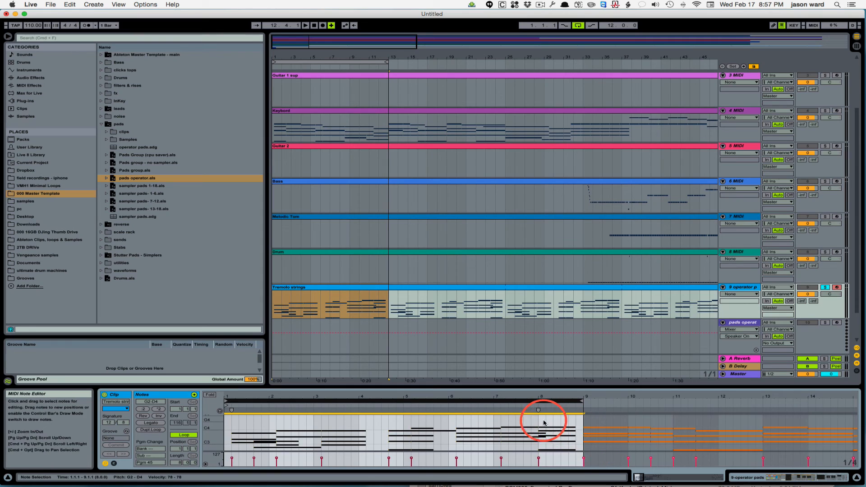
pyautogui.click(326, 288)
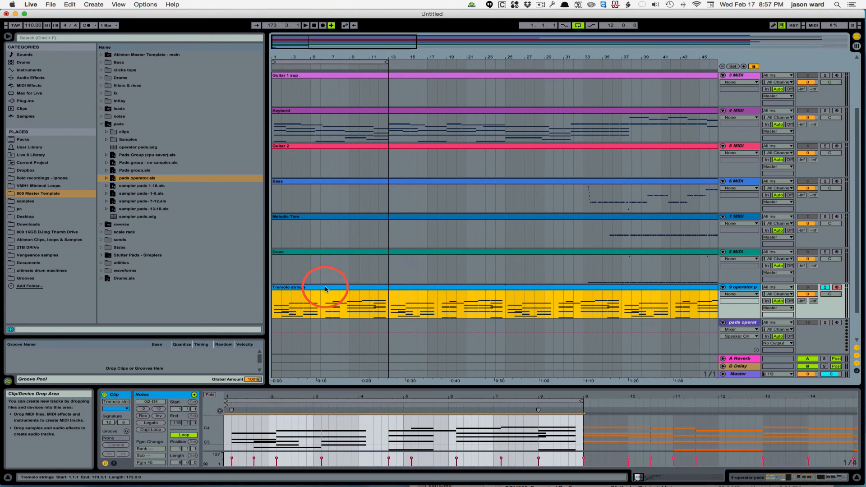
pyautogui.press('space')
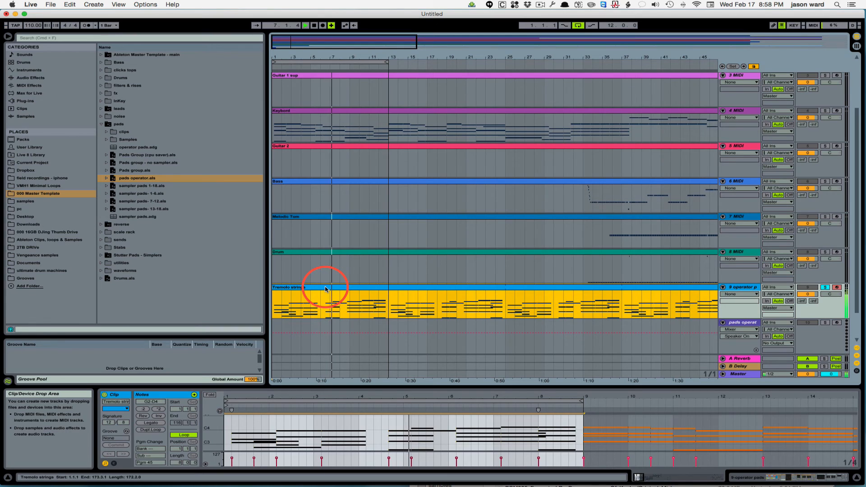
pyautogui.press('space')
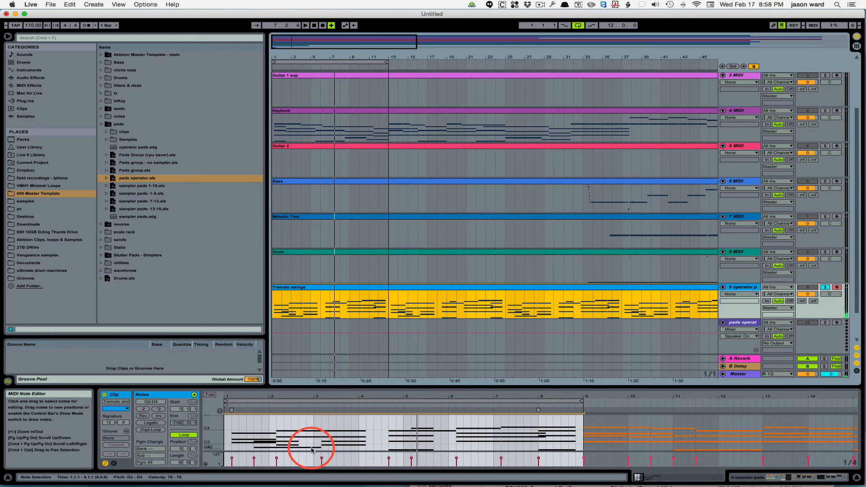
# Step: Invert the looped notes of the Tremolo strings clip, audition them, and select the loop's contents
pyautogui.click(159, 417)
pyautogui.press('space')
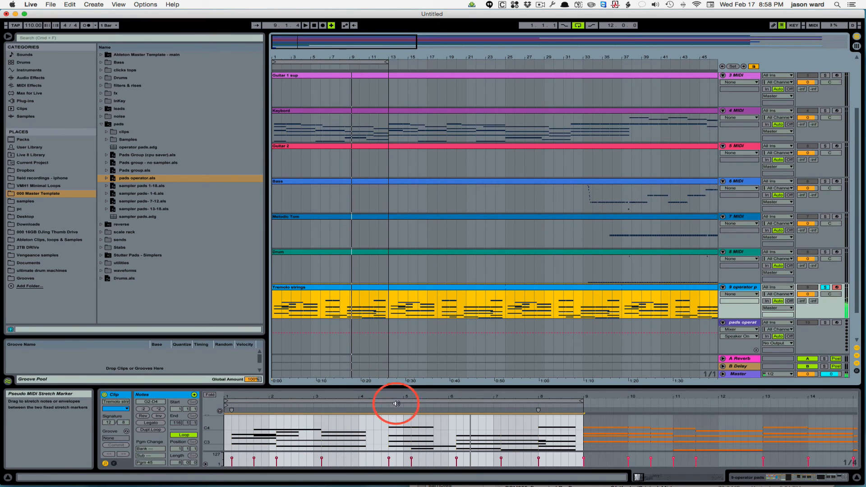
pyautogui.moveTo(398, 401); pyautogui.dragTo(318, 401)
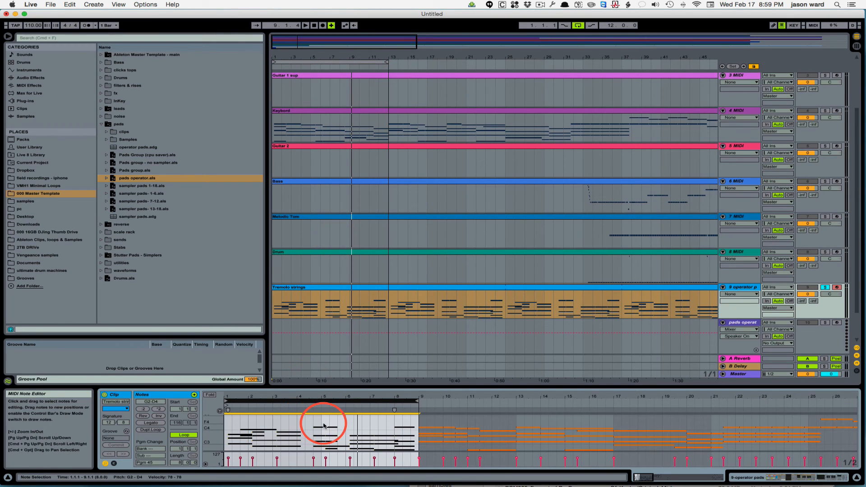
pyautogui.click(323, 401)
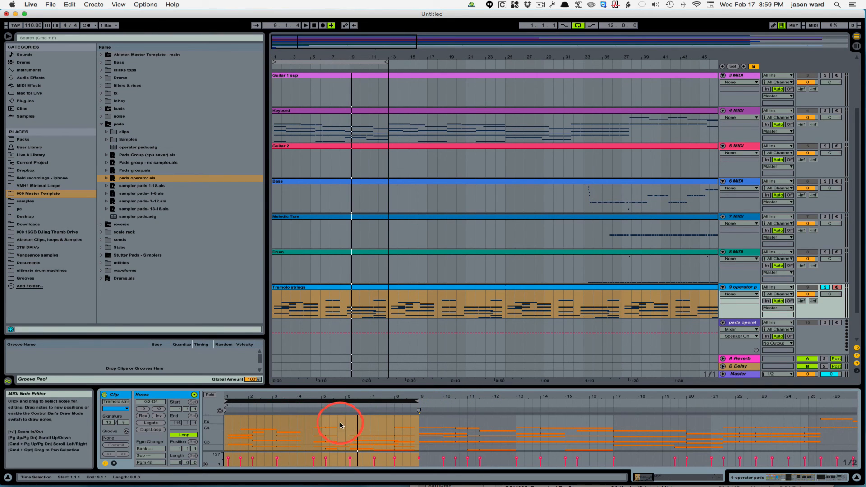
# Step: Split the Tremolo strings clip at bar 13, delete everything after it and select the remaining clip
pyautogui.click(391, 305)
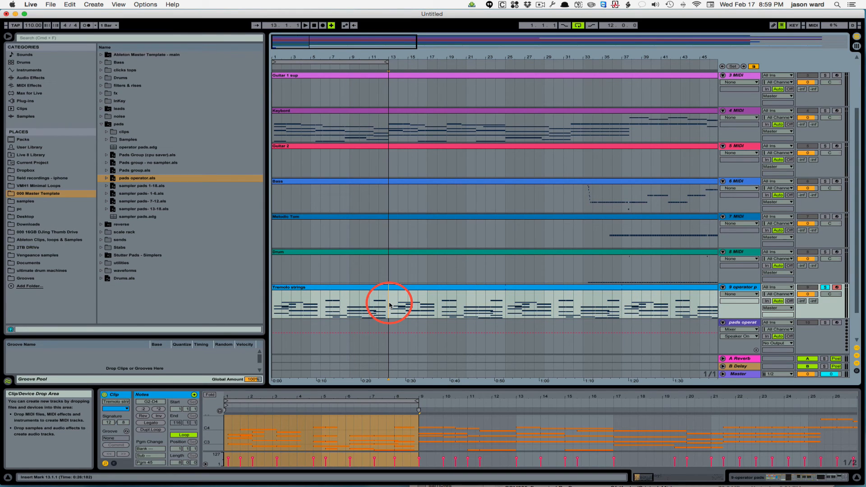
pyautogui.press('super+e')
pyautogui.click(401, 288)
pyautogui.press('Delete')
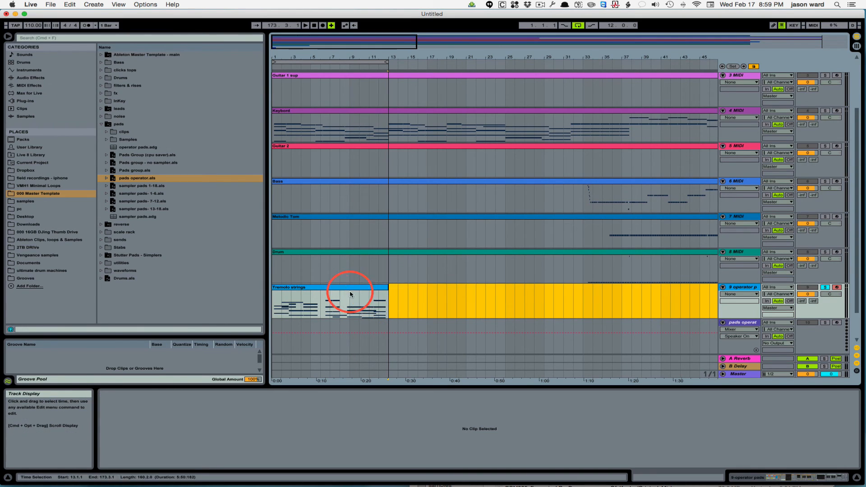
pyautogui.click(361, 288)
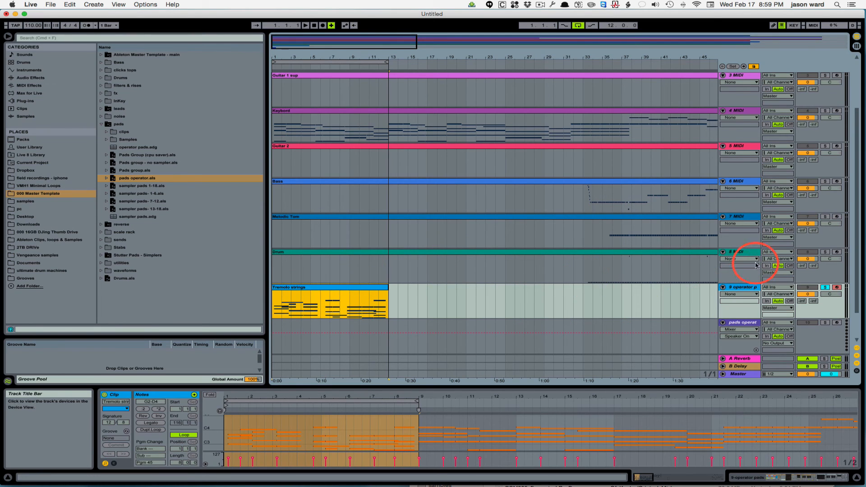
# Step: Set the arrangement insert marker at bar 19 on track 2, where the Guitar 1 notes begin
pyautogui.click(735, 249)
pyautogui.scroll(3, 740, 251)
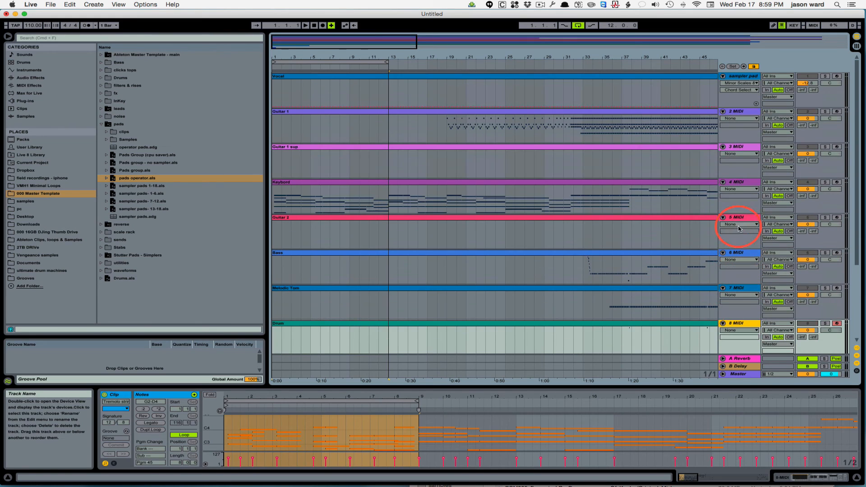
pyautogui.click(446, 128)
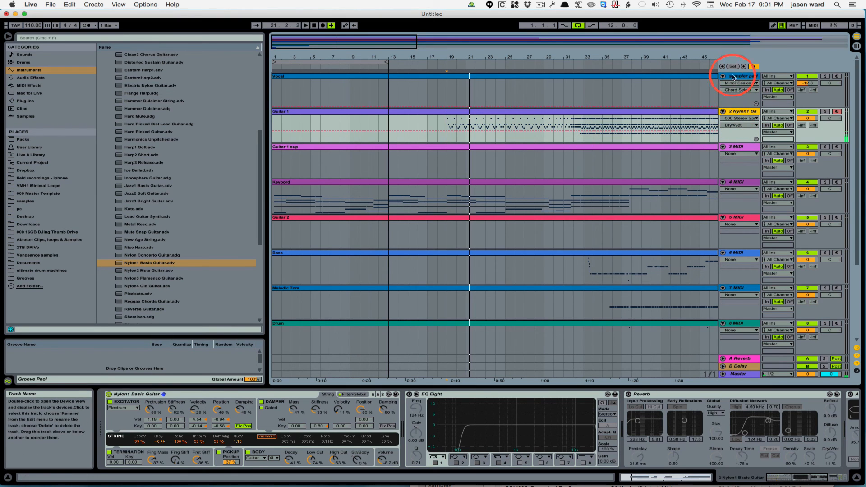
# Step: Delete tracks 1 through 8 and the 11 MIDI track, and select the Tremolo strings clip
pyautogui.click(734, 76)
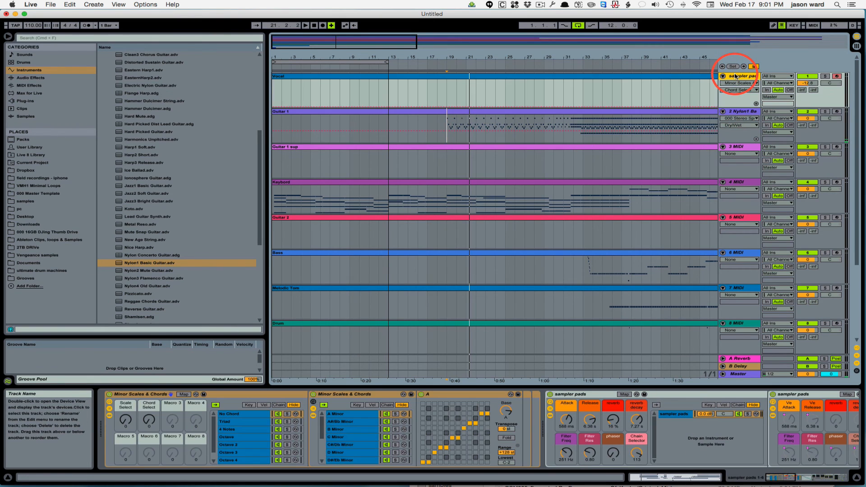
pyautogui.scroll(-5, 734, 76)
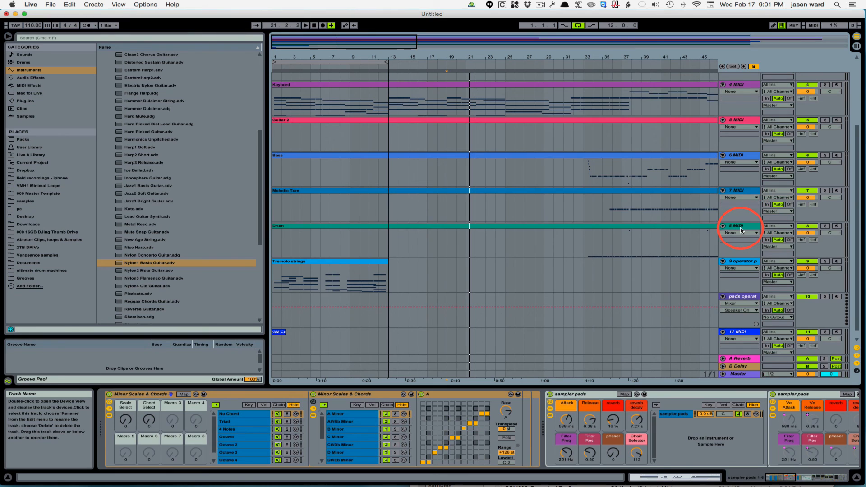
pyautogui.click(741, 227)
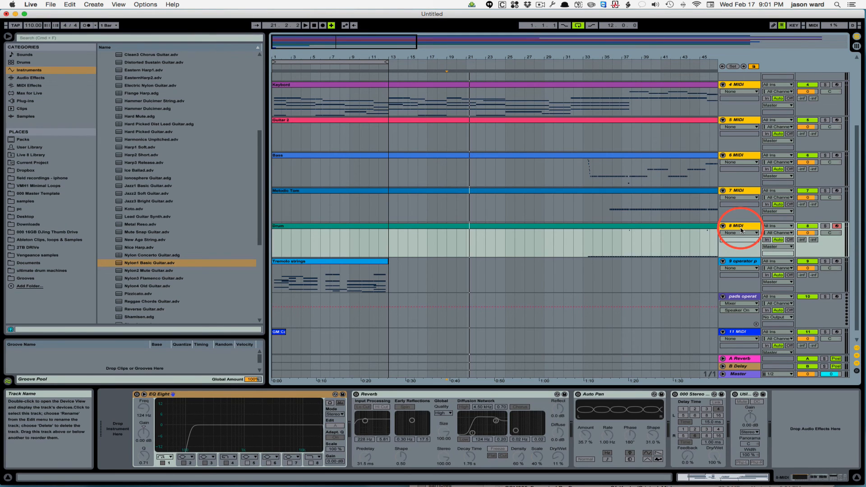
pyautogui.press('Delete')
pyautogui.click(739, 139)
pyautogui.press('Delete')
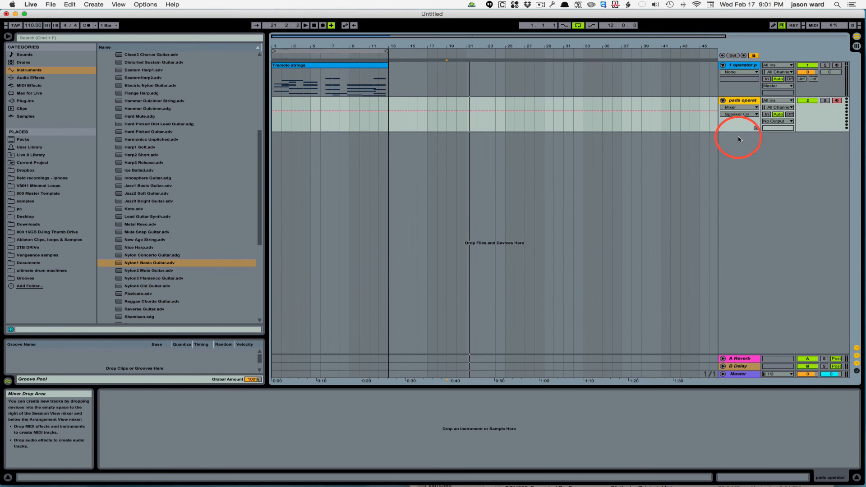
pyautogui.click(287, 65)
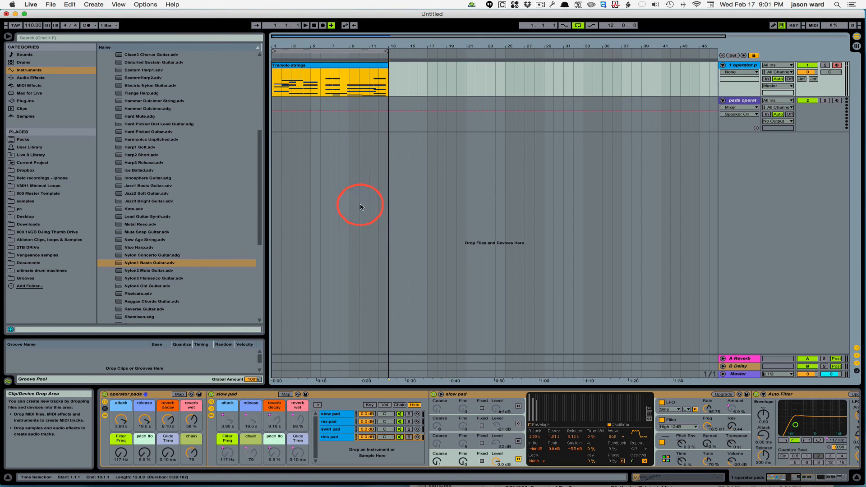
# Step: Load Minor Scales & Chords.adg from the Scales & Chords Tool folder in front of the operator pads instrument
pyautogui.click(37, 240)
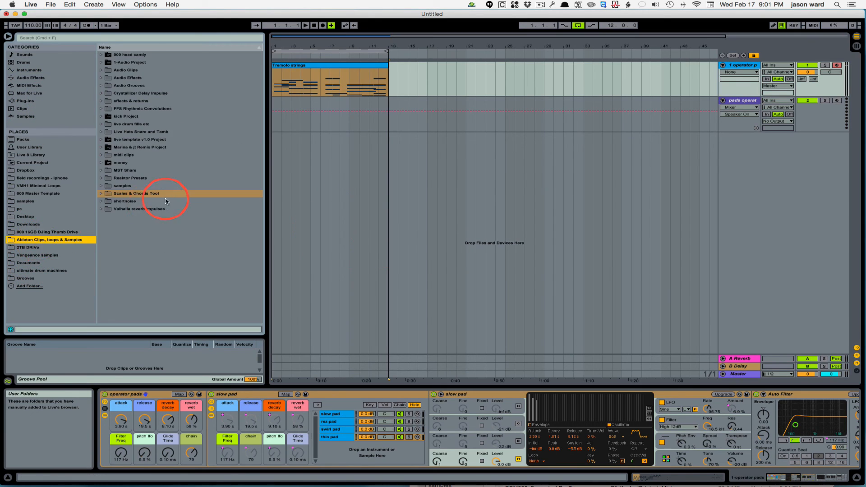
pyautogui.click(101, 194)
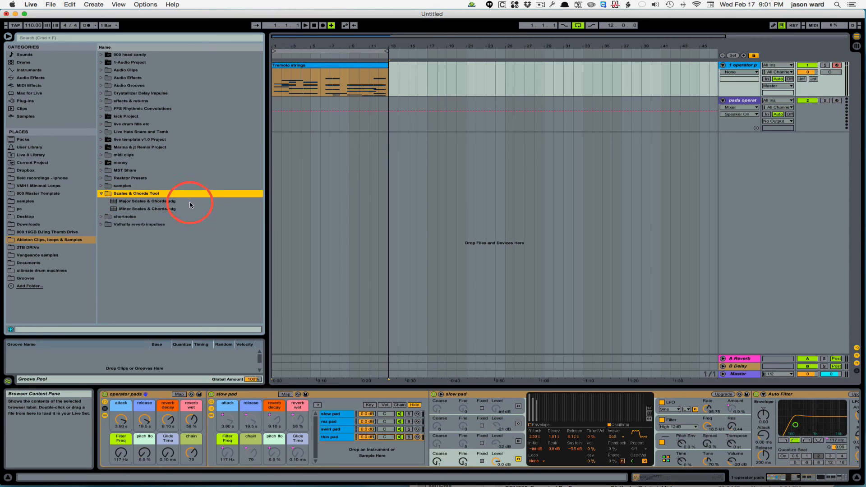
pyautogui.click(121, 210)
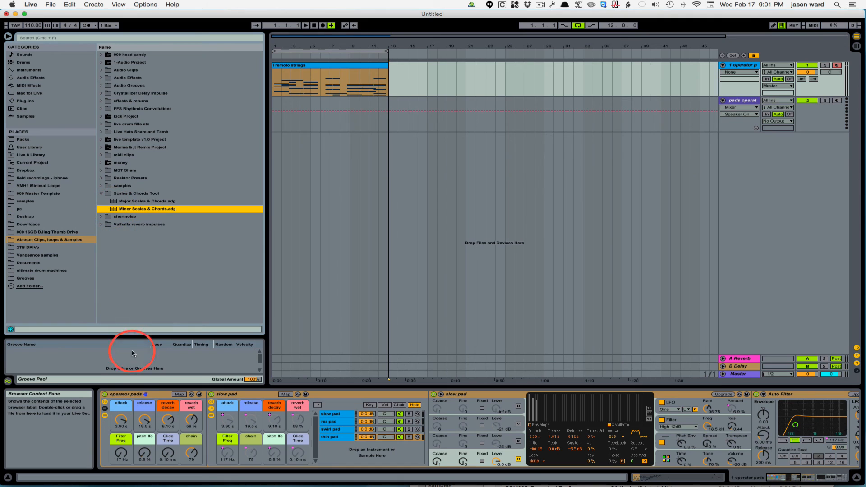
pyautogui.moveTo(101, 432); pyautogui.dragTo(101, 432)
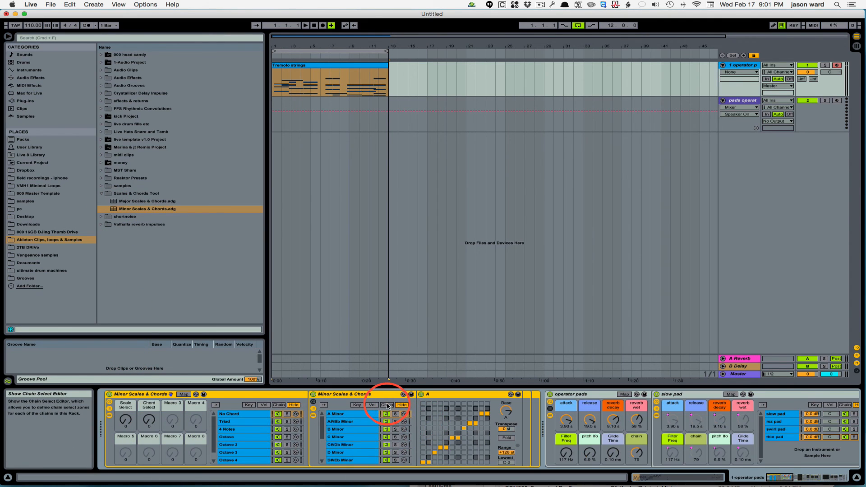
# Step: Enable Auto Select in the Minor Scales & Chords rack and set Scale Select to 57 for D Minor
pyautogui.click(387, 405)
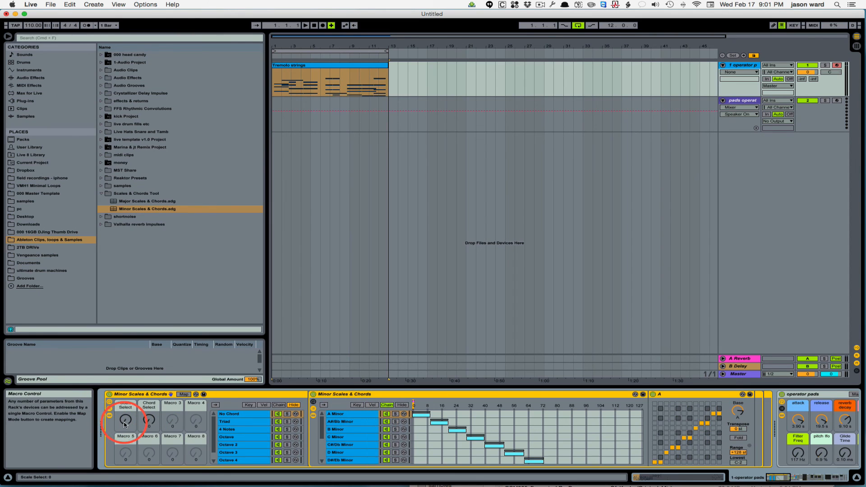
pyautogui.moveTo(126, 420); pyautogui.dragTo(126, 429)
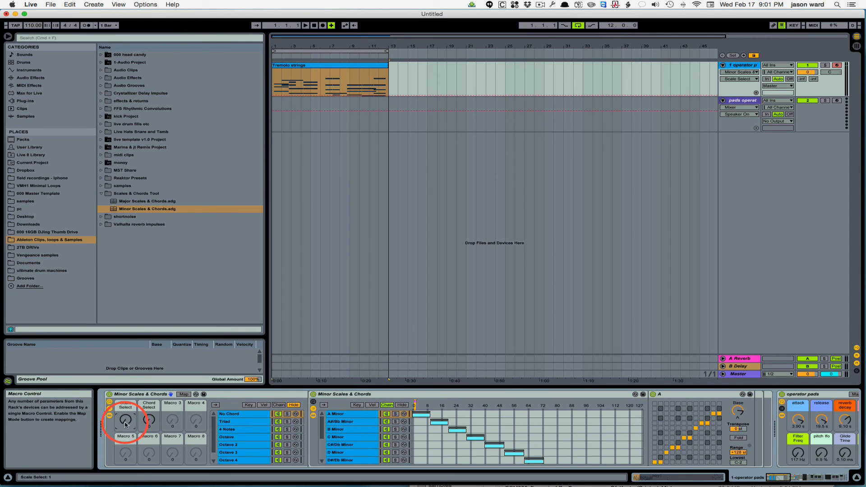
pyautogui.click(395, 405)
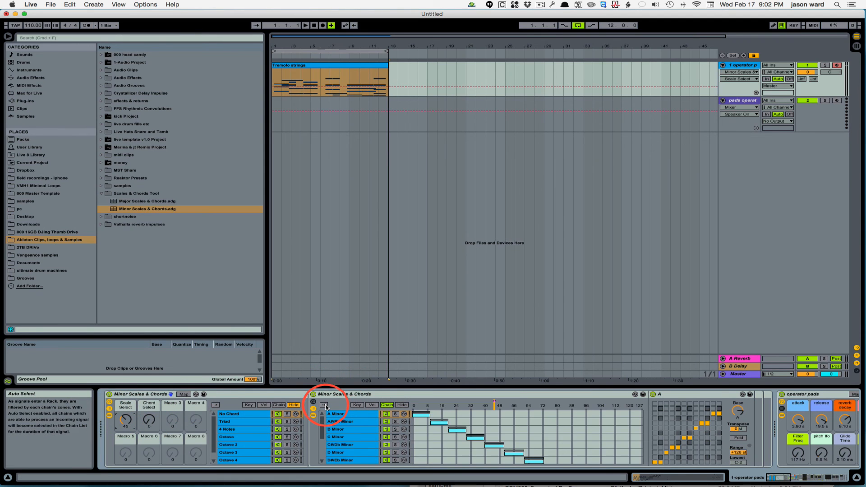
pyautogui.click(216, 406)
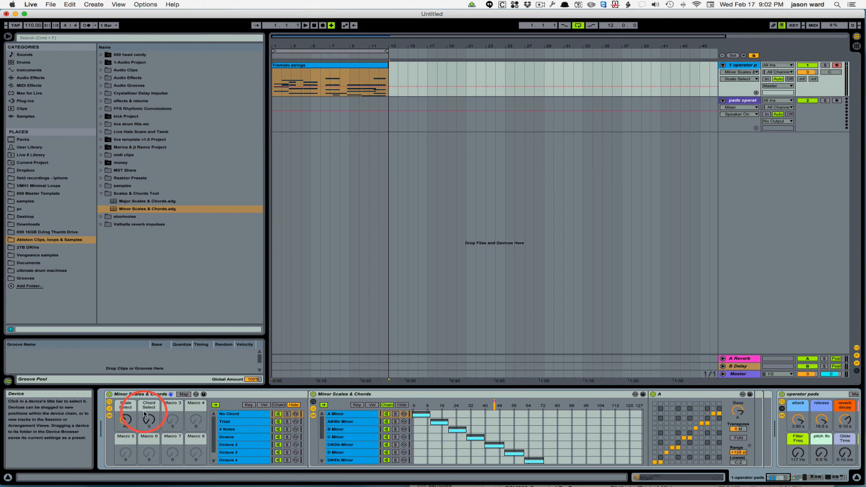
pyautogui.click(388, 406)
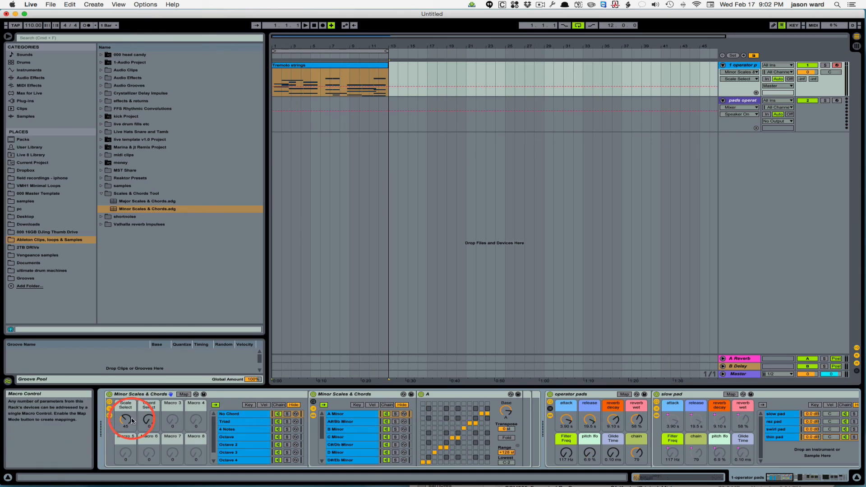
pyautogui.moveTo(126, 419); pyautogui.dragTo(125, 416)
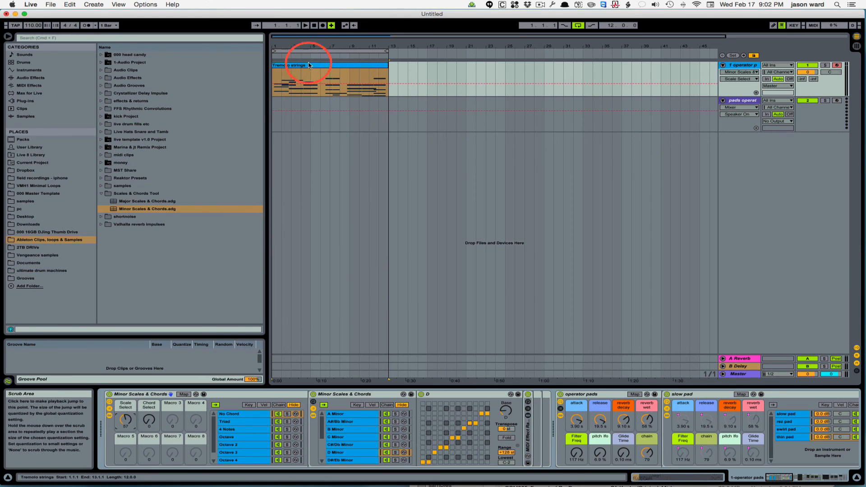
# Step: Deactivate the Minor Scales & Chords rack, audition the clip and freeze the operator pads track
pyautogui.click(297, 394)
pyautogui.press('space')
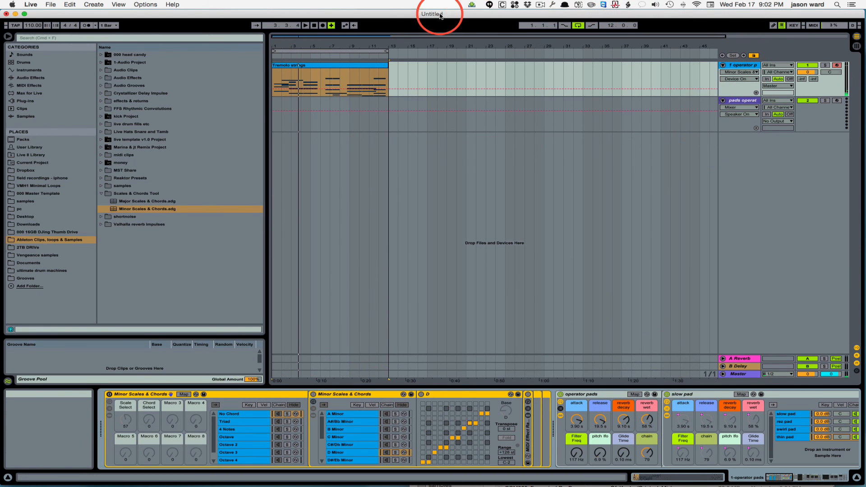
pyautogui.rightClick(742, 68)
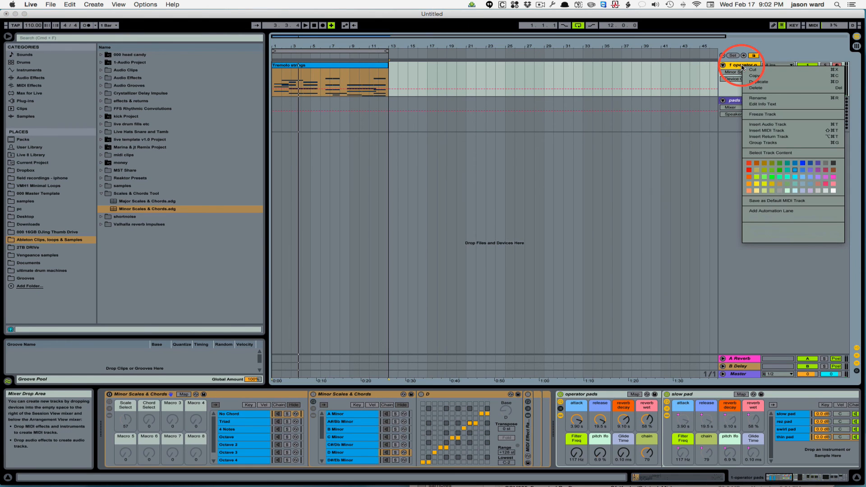
pyautogui.click(782, 115)
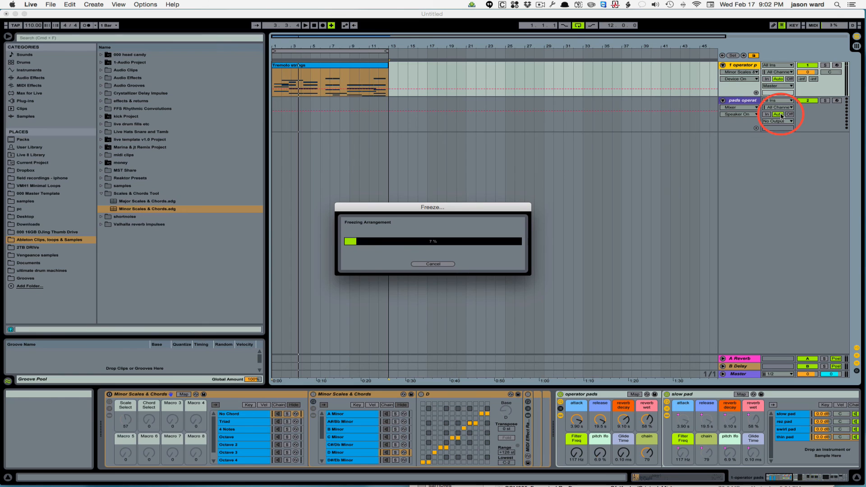
# Step: Flatten the frozen operator pads track to audio and audition the clip
pyautogui.rightClick(742, 67)
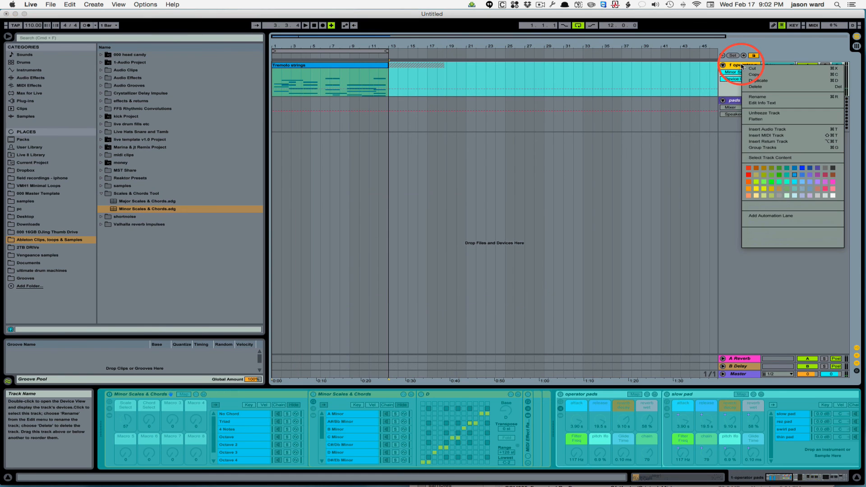
pyautogui.click(773, 120)
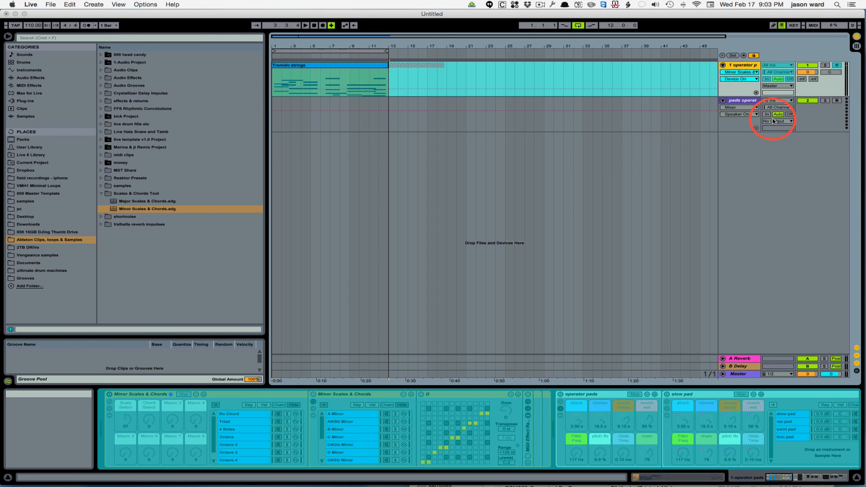
pyautogui.click(285, 90)
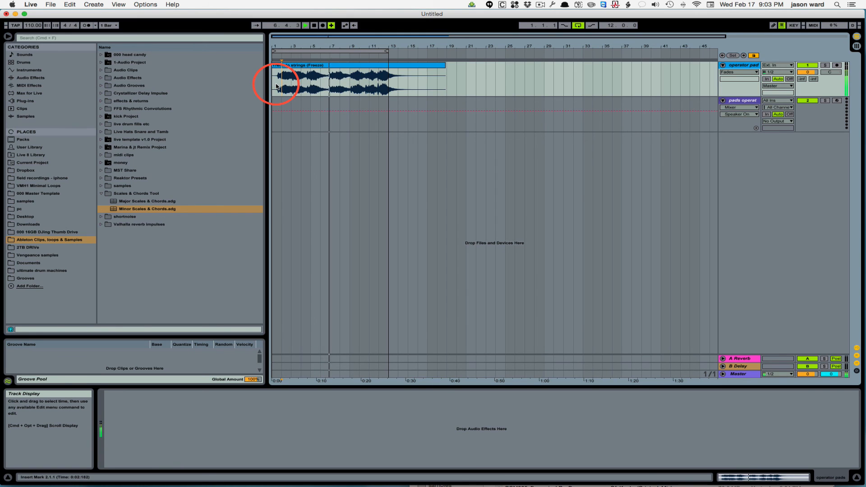
pyautogui.press('space')
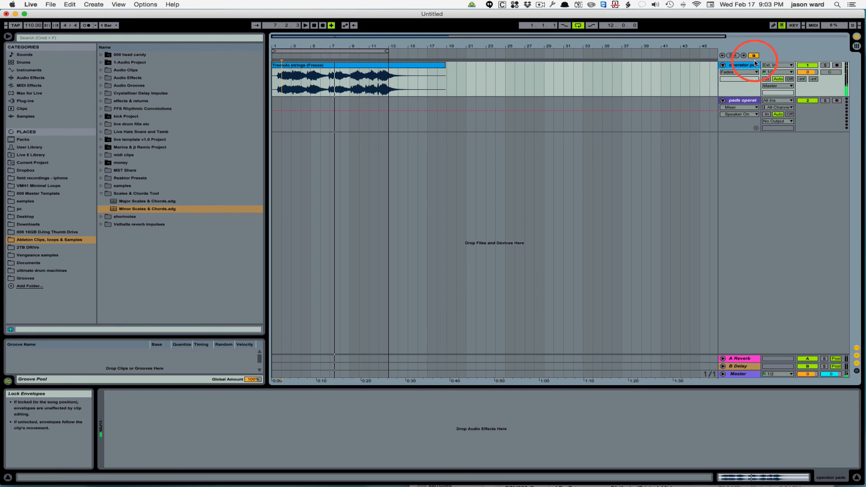
# Step: Undo the flattening and freezing of the operator pads track and reactivate the Minor Scales & Chords rack
pyautogui.rightClick(738, 67)
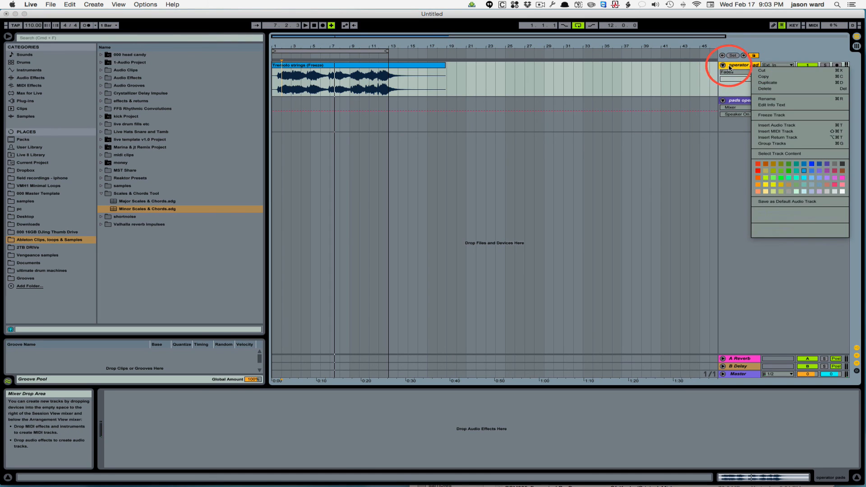
pyautogui.click(732, 68)
pyautogui.press('super+e')
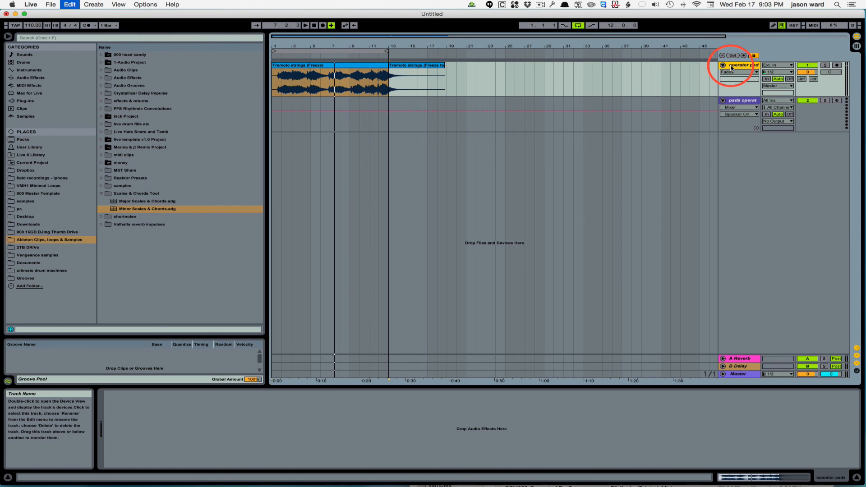
pyautogui.press('super+z')
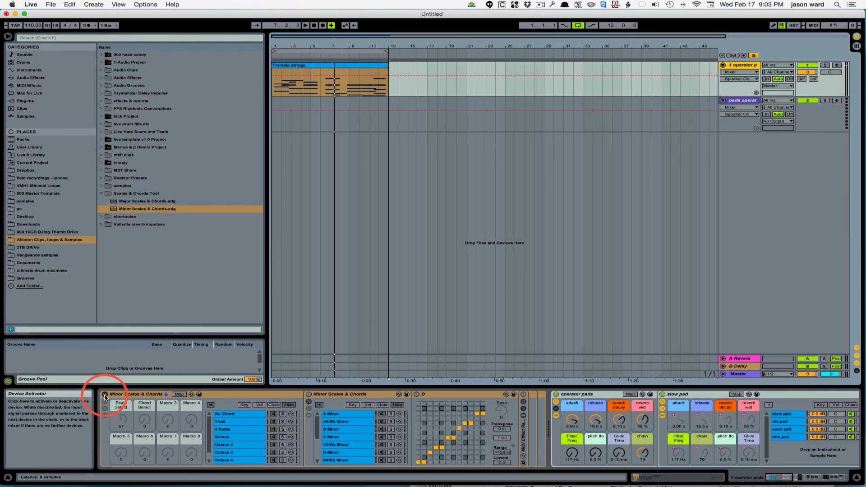
pyautogui.click(105, 395)
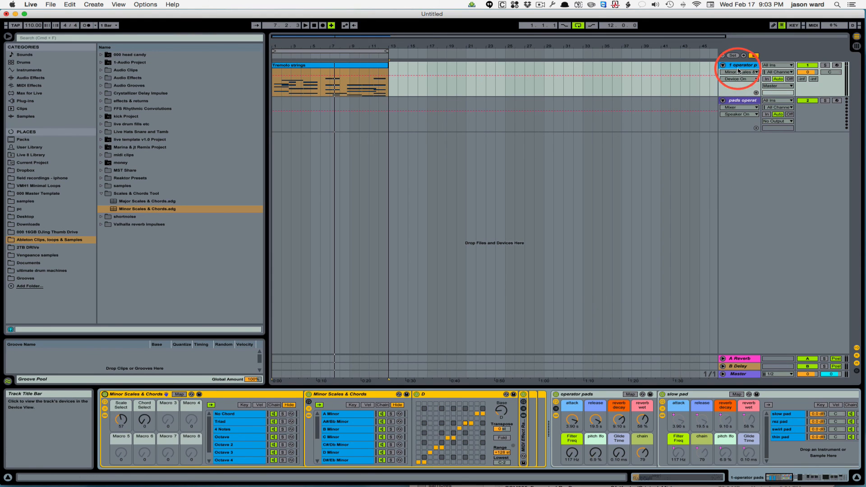
# Step: Freeze and flatten the operator pads track with the Minor Scales & Chords rack active
pyautogui.rightClick(739, 66)
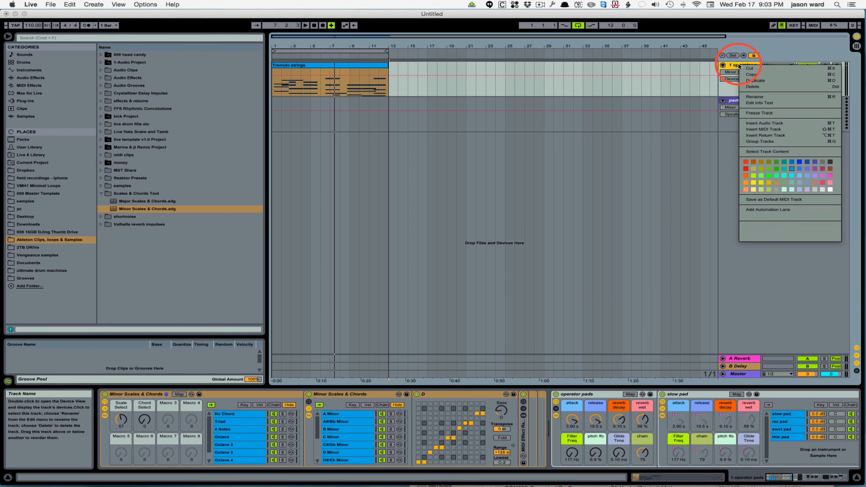
pyautogui.click(765, 114)
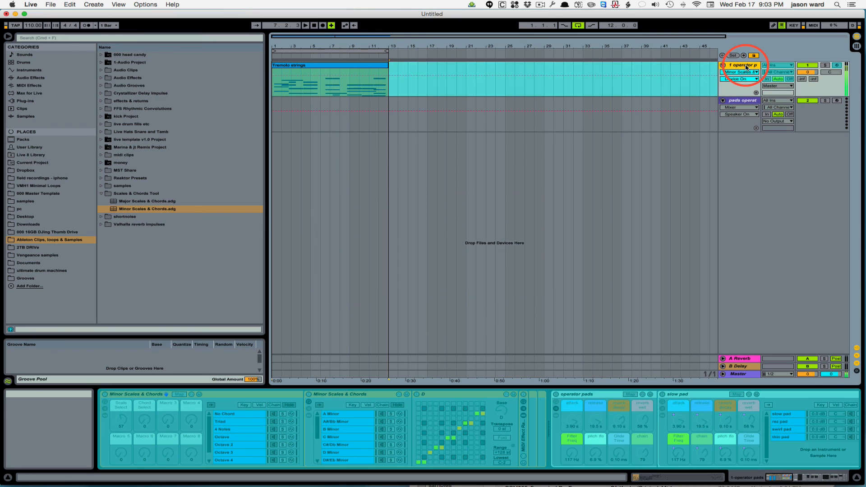
pyautogui.rightClick(747, 68)
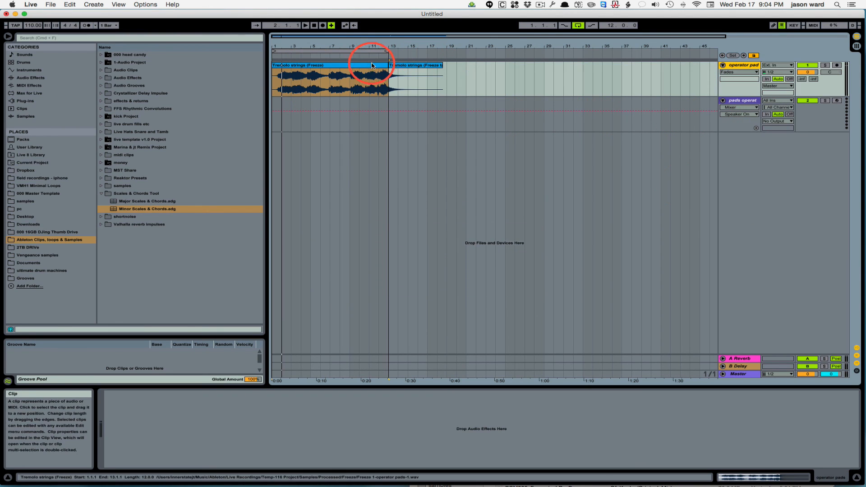
# Step: Extend the Tremolo strings (Freeze) clip over its tail to about bar 18.3 and play it from the start
pyautogui.moveTo(389, 65); pyautogui.dragTo(489, 70)
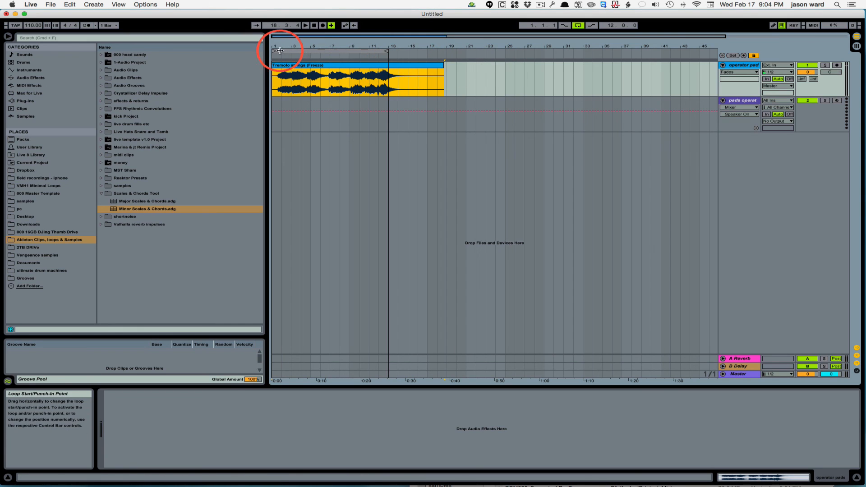
pyautogui.press('space')
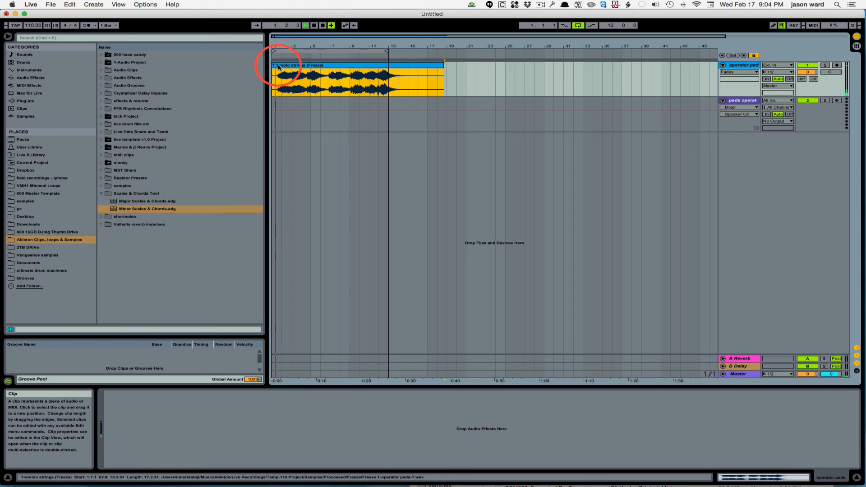